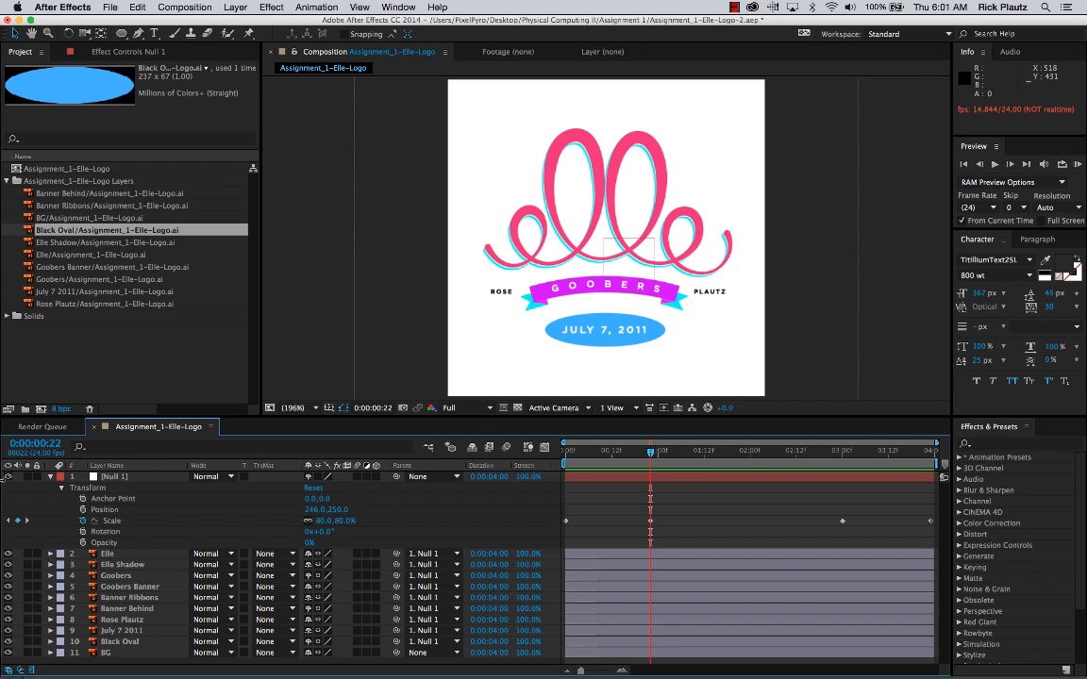
# Keyframe Null 1's Rotation from 1x+104° at 0:00:00:00 to 0x+0° at 0:00:00:22.
pyautogui.click(82, 531)
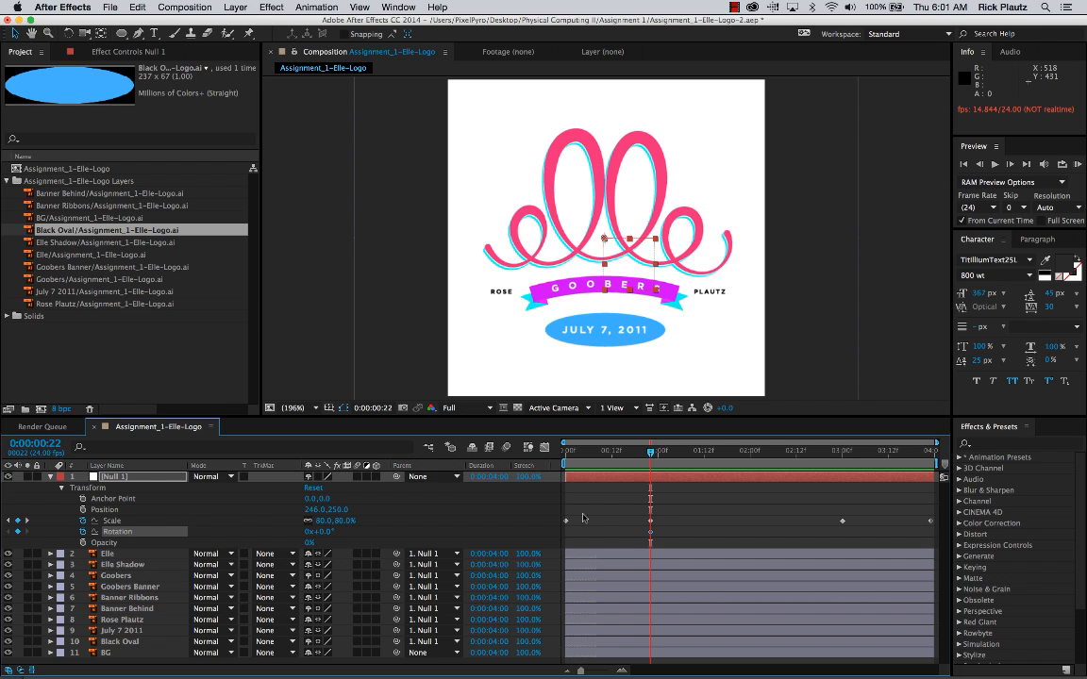
pyautogui.moveTo(651, 454)
pyautogui.mouseDown()
pyautogui.moveTo(631, 453)
pyautogui.moveTo(651, 454)
pyautogui.mouseUp()
pyautogui.moveTo(650, 456); pyautogui.dragTo(596, 456)
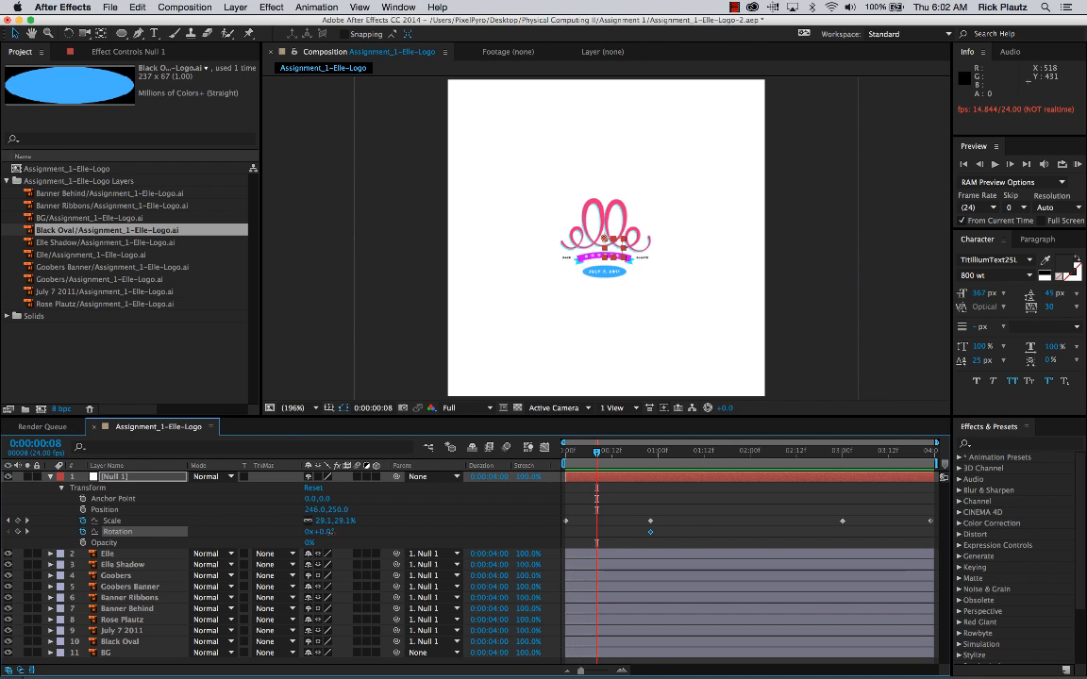
pyautogui.moveTo(321, 531); pyautogui.dragTo(758, 531)
pyautogui.moveTo(597, 454); pyautogui.dragTo(544, 451)
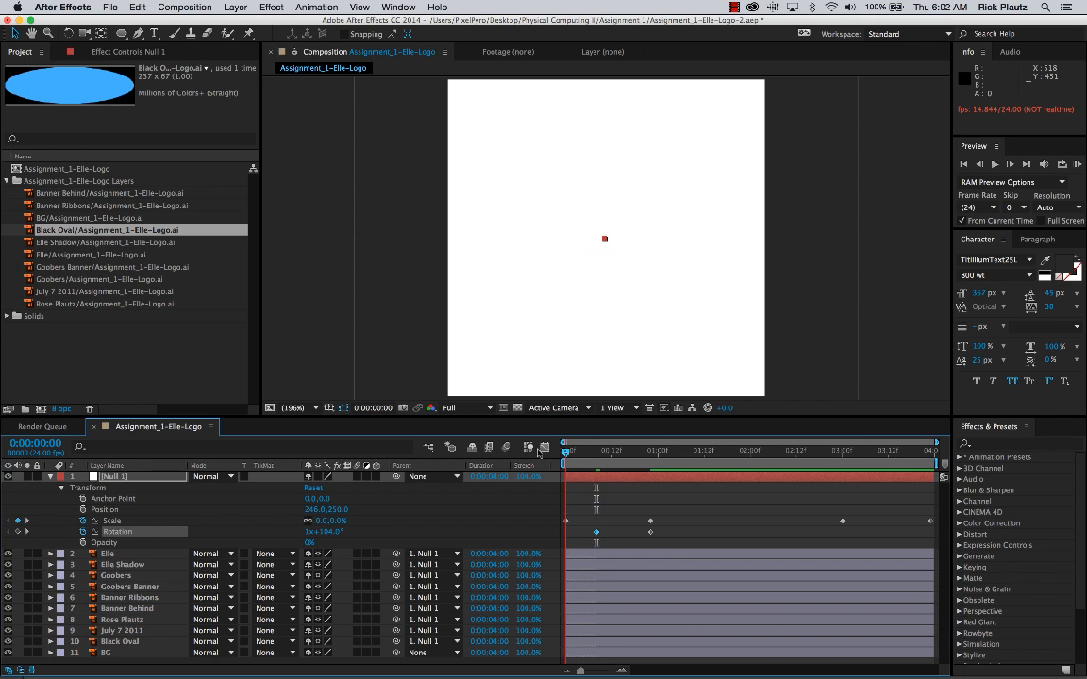
pyautogui.moveTo(596, 532); pyautogui.dragTo(565, 540)
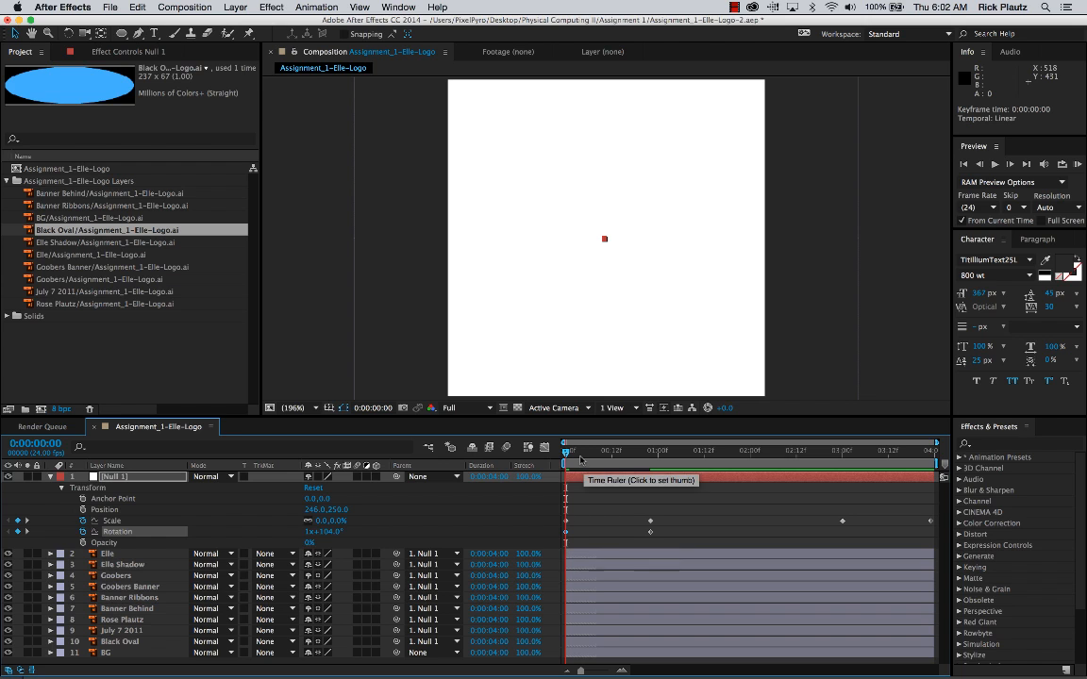
# Play back the composition from the start to check the logo's spinning, scaling entrance.
pyautogui.press('space')
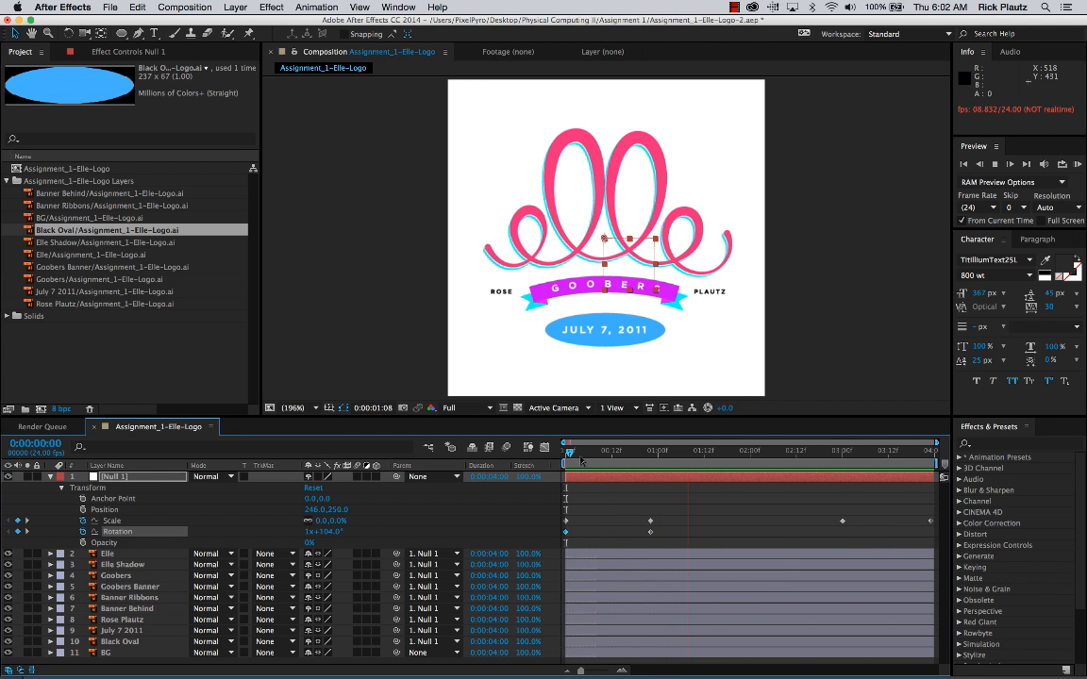
pyautogui.press('space')
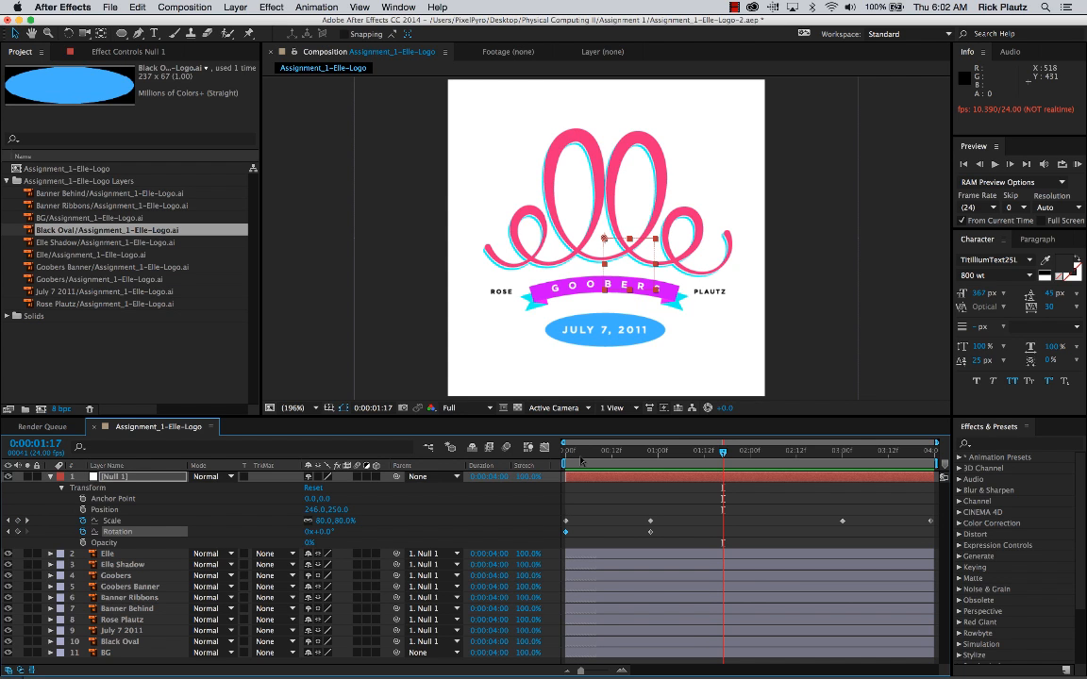
pyautogui.press('space')
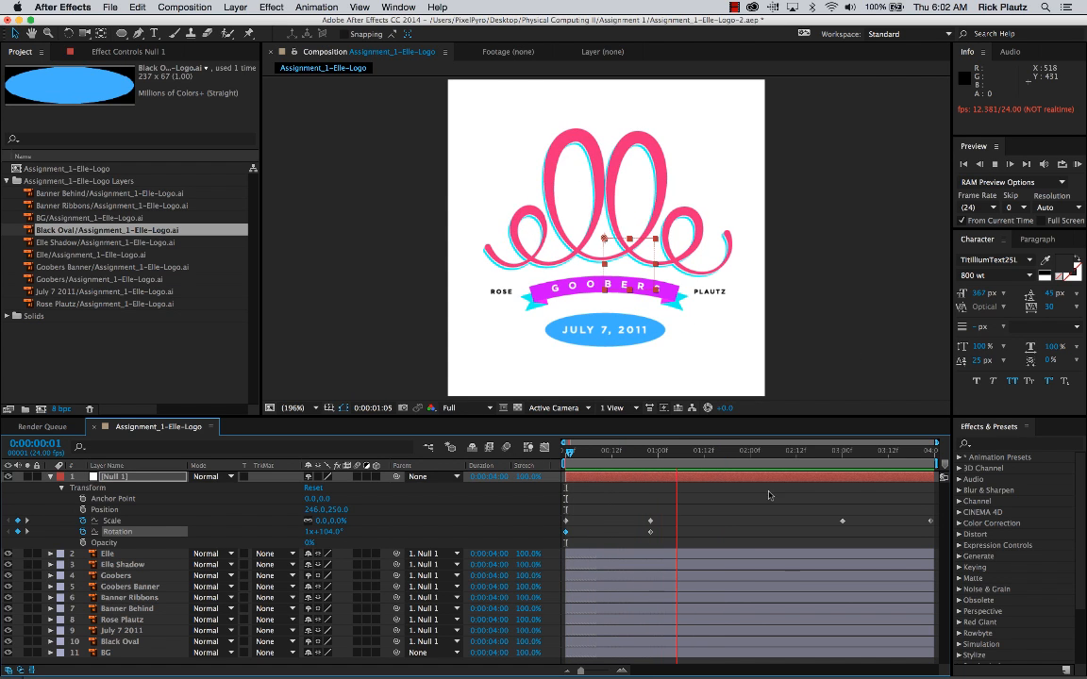
pyautogui.press('space')
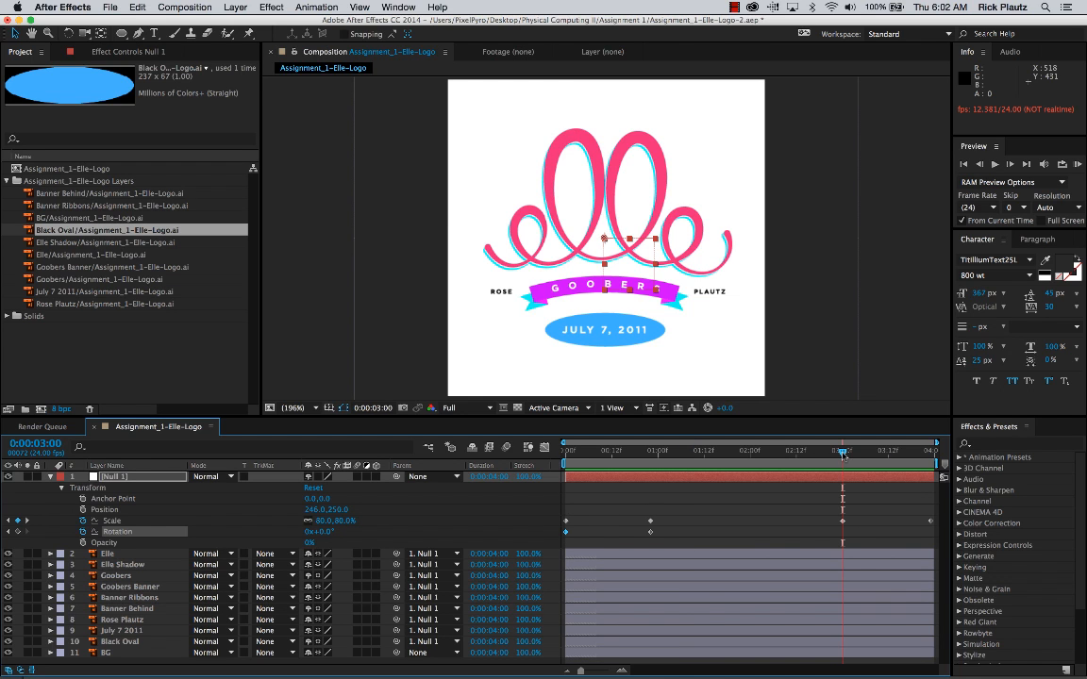
# Start Position keyframing on Null 1 at 0:00:03:00, aligned with the Scale keyframe there.
pyautogui.click(842, 454)
pyautogui.press('space')
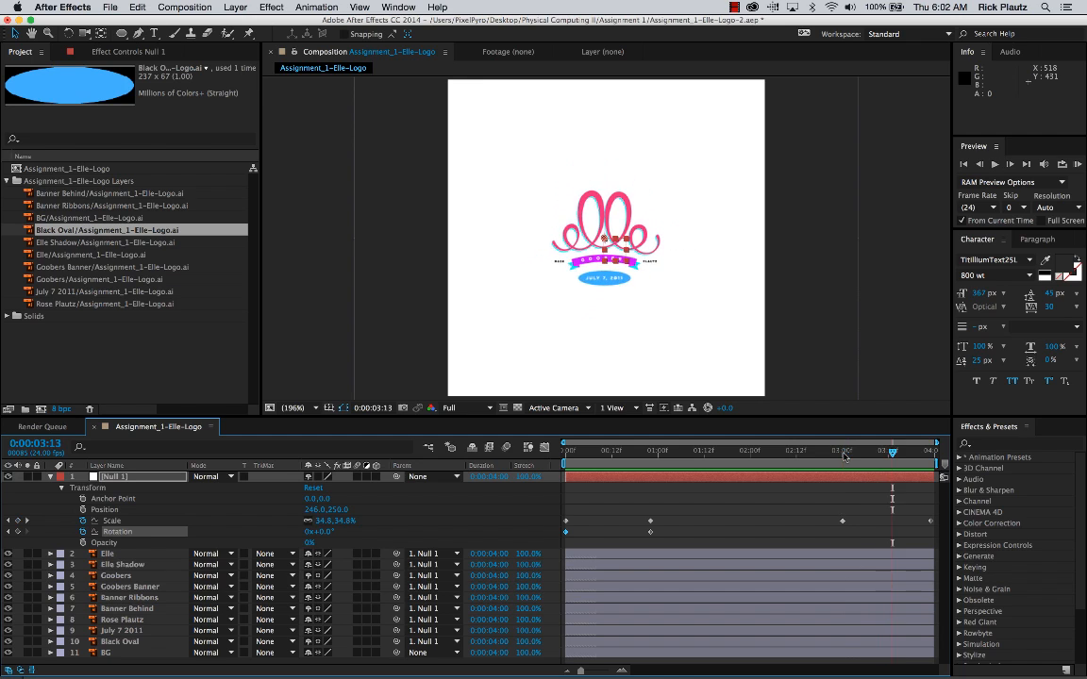
pyautogui.press('space')
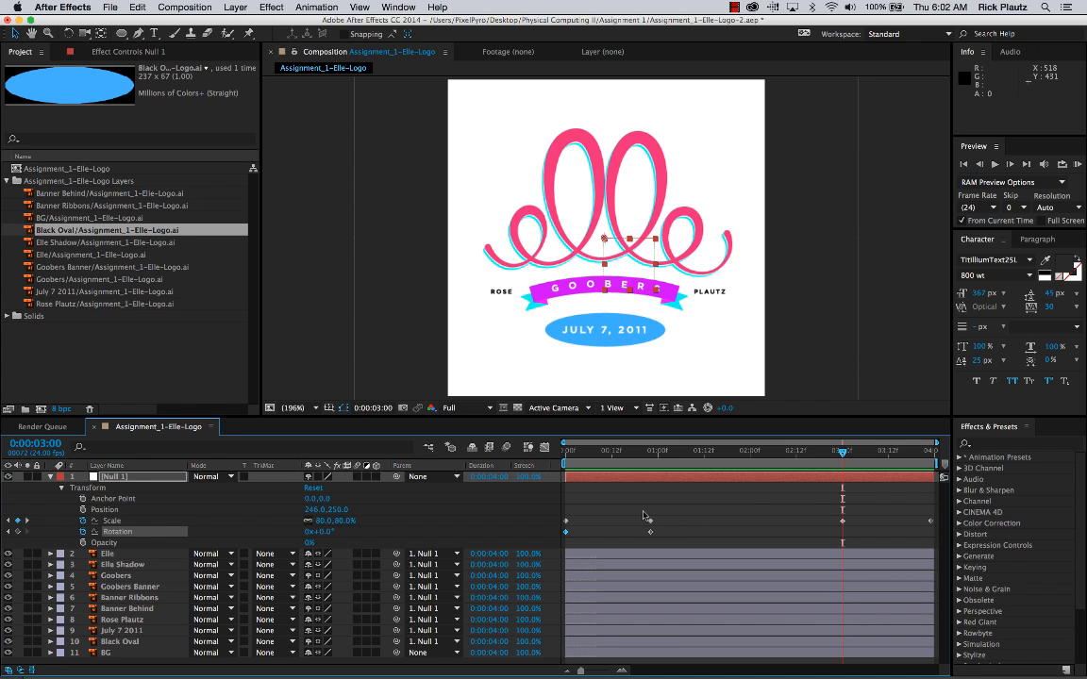
pyautogui.click(84, 509)
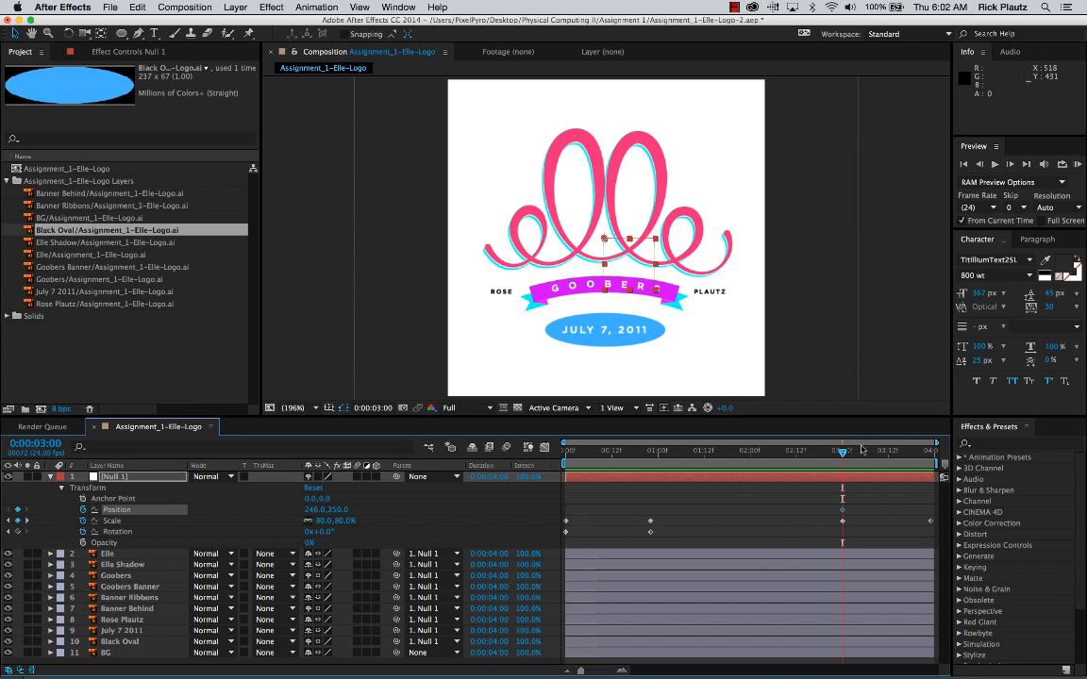
pyautogui.moveTo(844, 457); pyautogui.dragTo(829, 457)
pyautogui.click(842, 521)
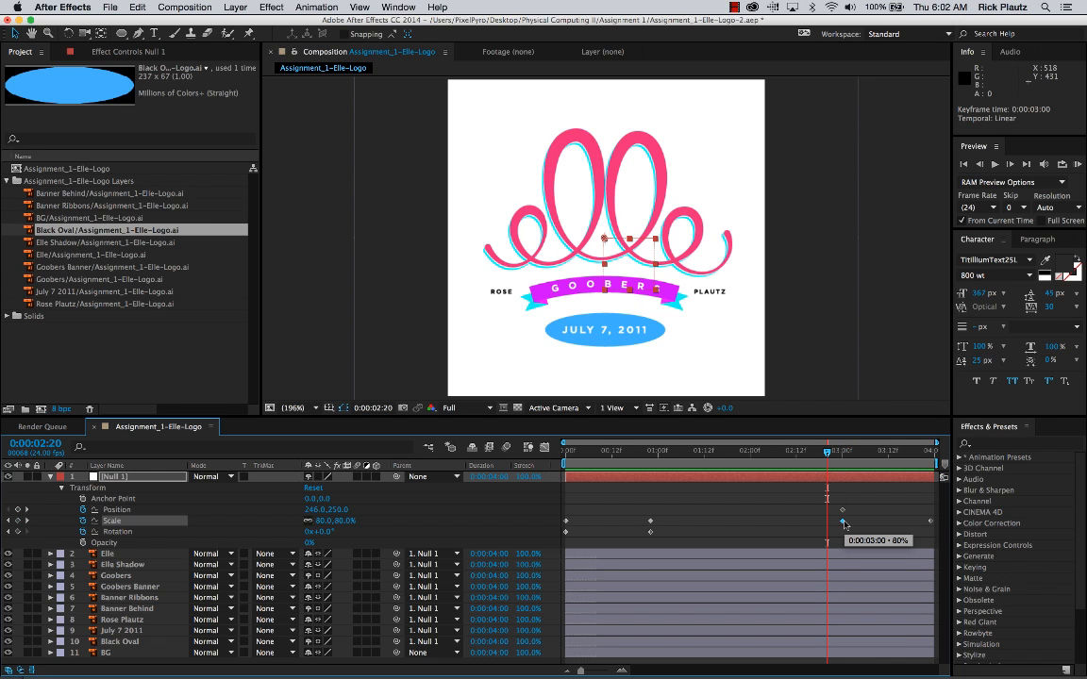
pyautogui.moveTo(829, 456); pyautogui.dragTo(843, 456)
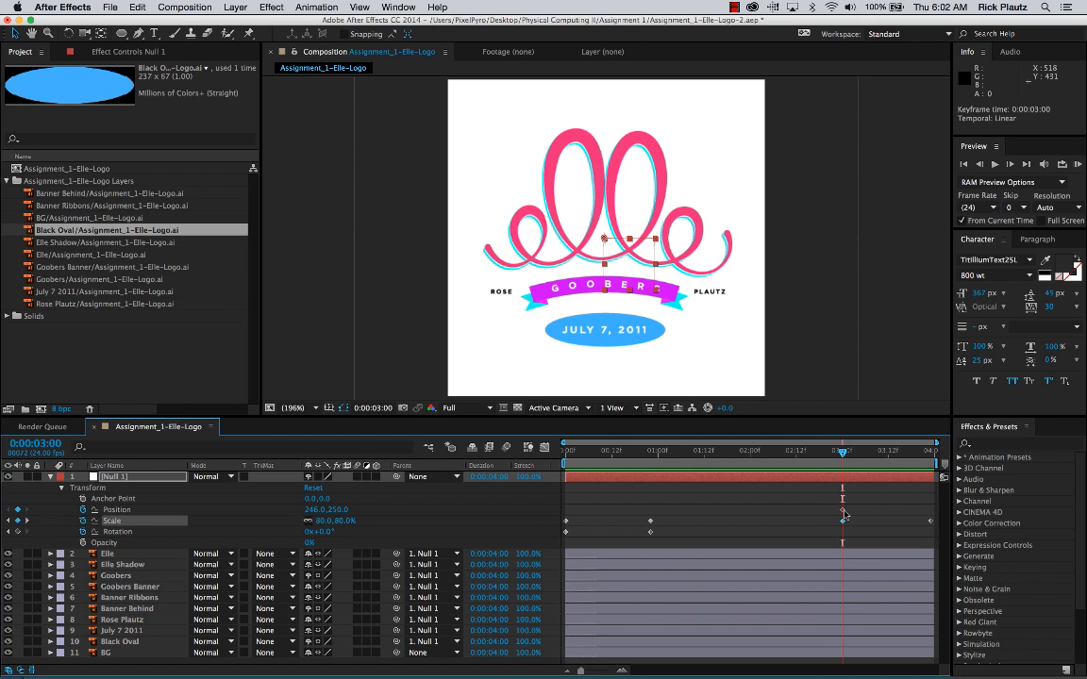
# Set Null 1's Position to 246, -323 at 0:00:03:23 so the logo exits above the frame.
pyautogui.moveTo(843, 450); pyautogui.dragTo(933, 452)
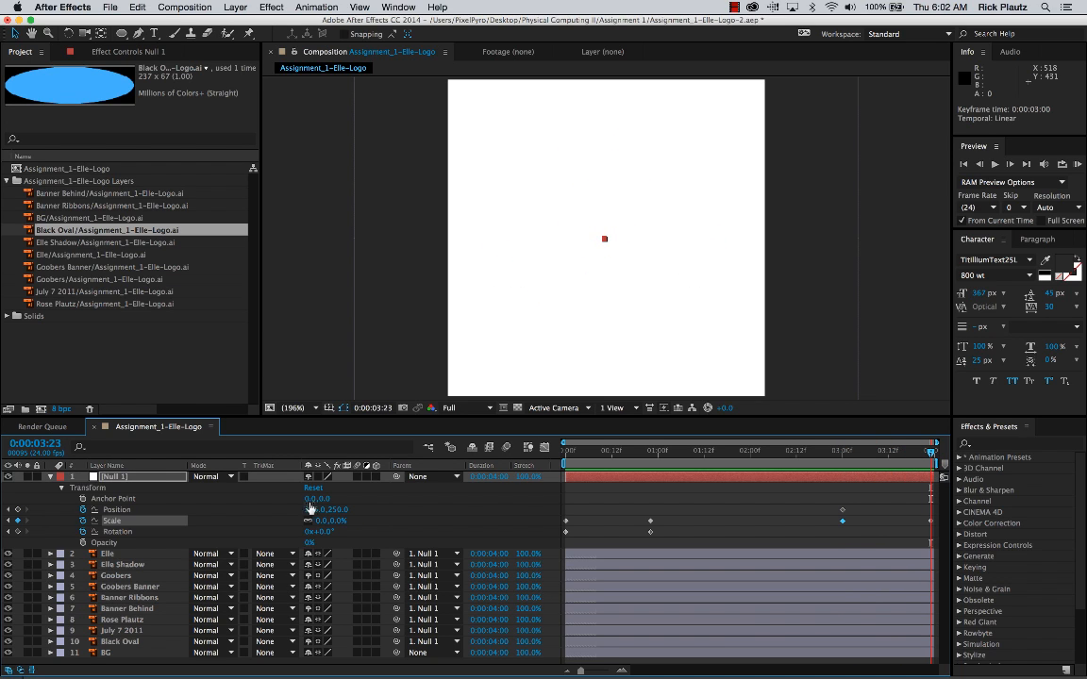
pyautogui.moveTo(336, 511); pyautogui.dragTo(264, 511)
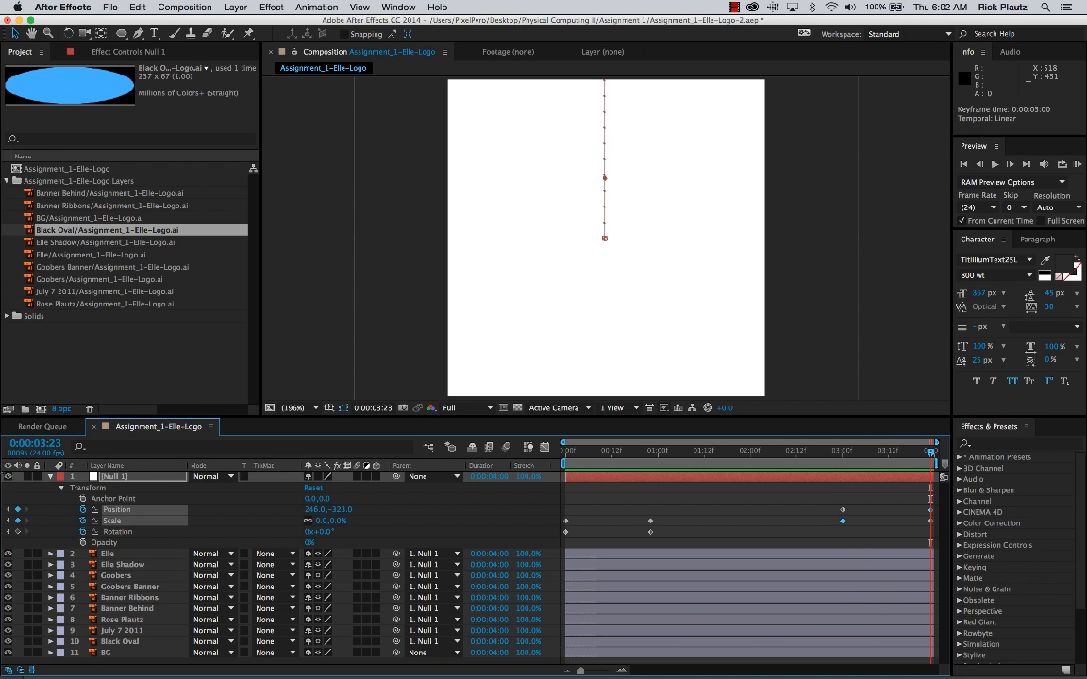
pyautogui.moveTo(3, 476); pyautogui.dragTo(2, 477)
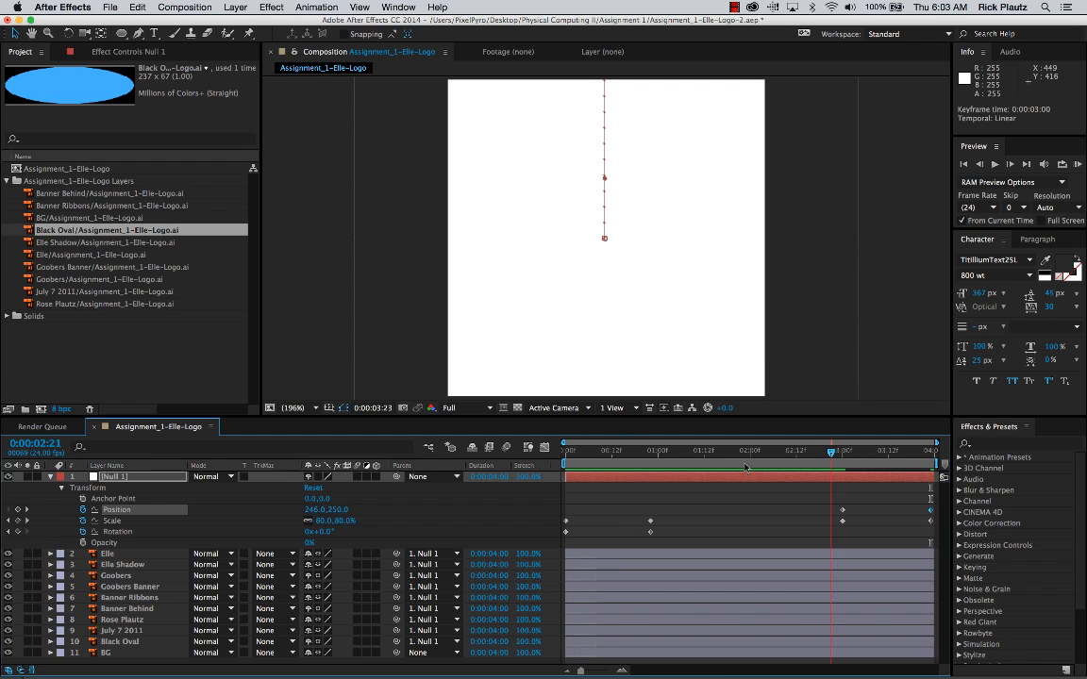
# Preview the animation, finishing with a full RAM preview from 0:00:00:00 to review the entrance and exit.
pyautogui.press('space')
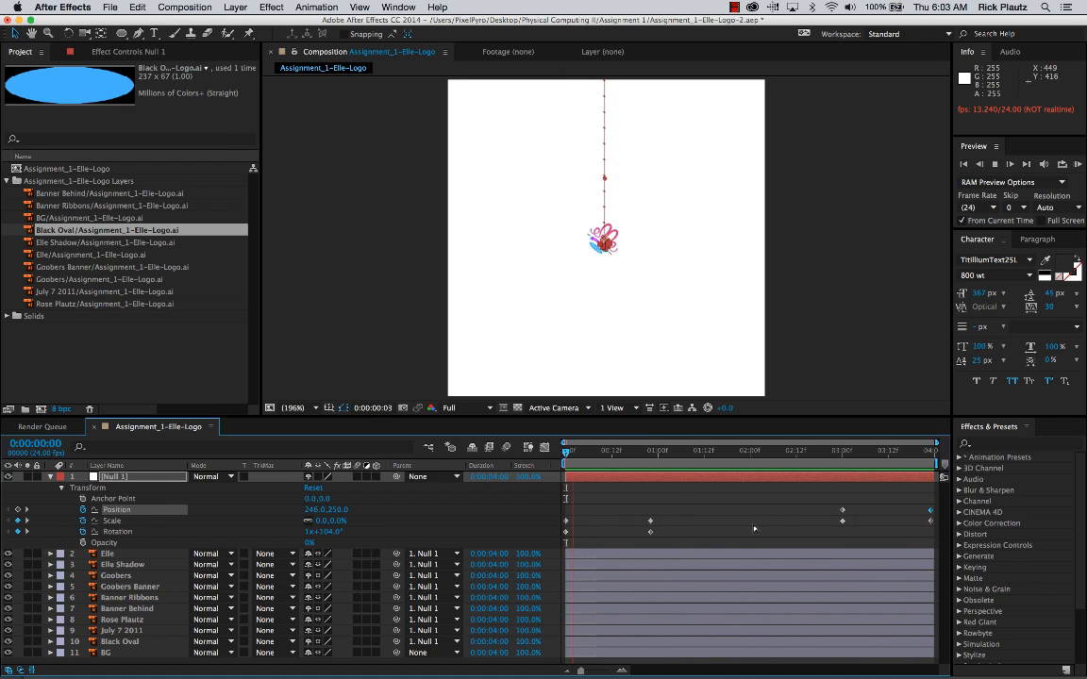
pyautogui.press('space')
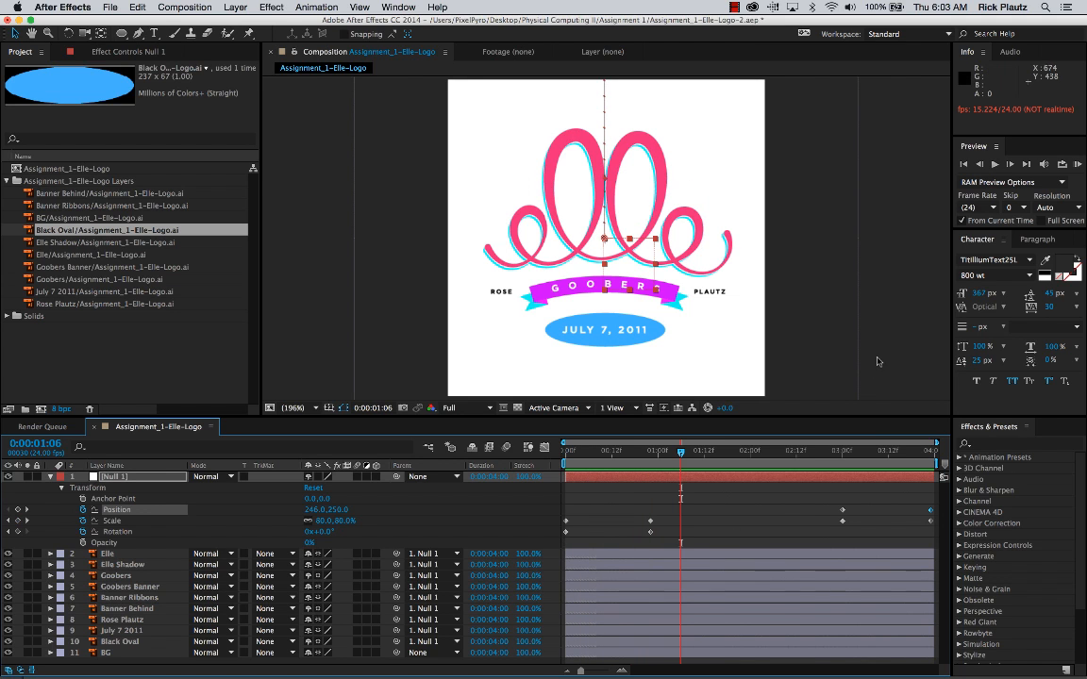
pyautogui.hotkey('ctrl', '0')
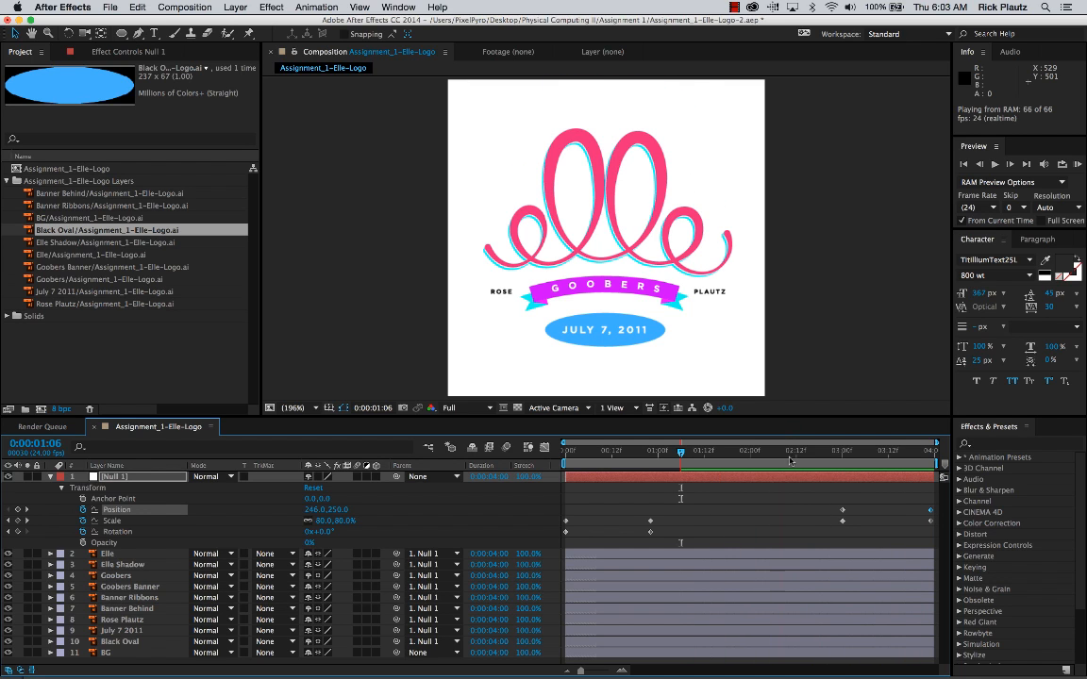
pyautogui.press('space')
pyautogui.moveTo(700, 456)
pyautogui.mouseDown()
pyautogui.moveTo(672, 453)
pyautogui.moveTo(687, 459)
pyautogui.mouseUp()
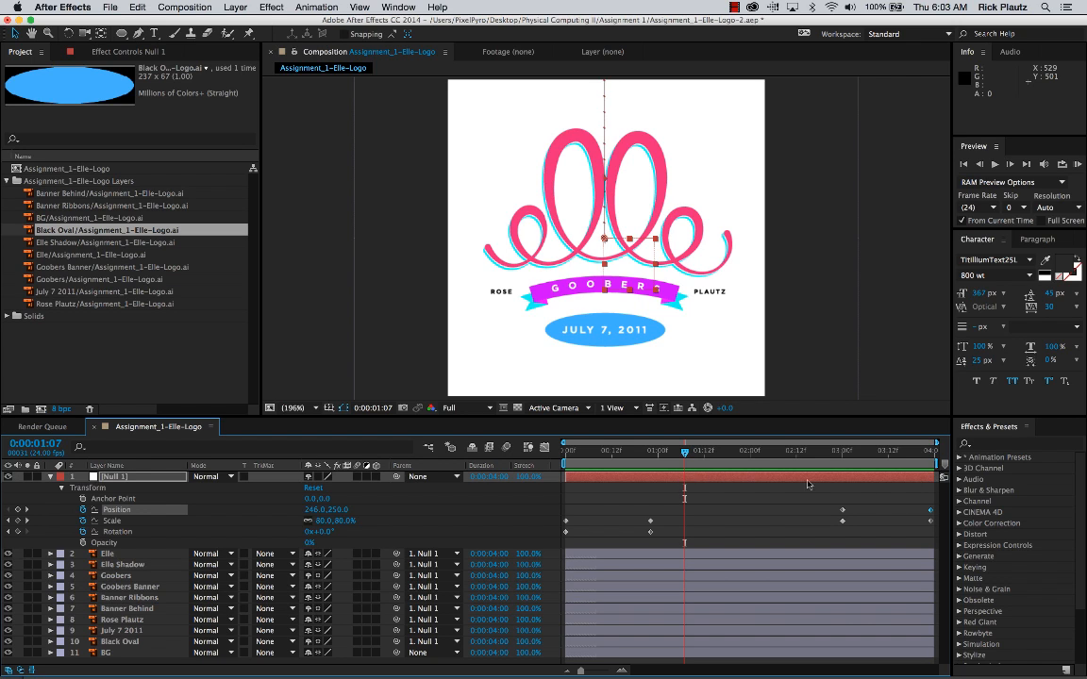
pyautogui.moveTo(587, 453); pyautogui.dragTo(554, 462)
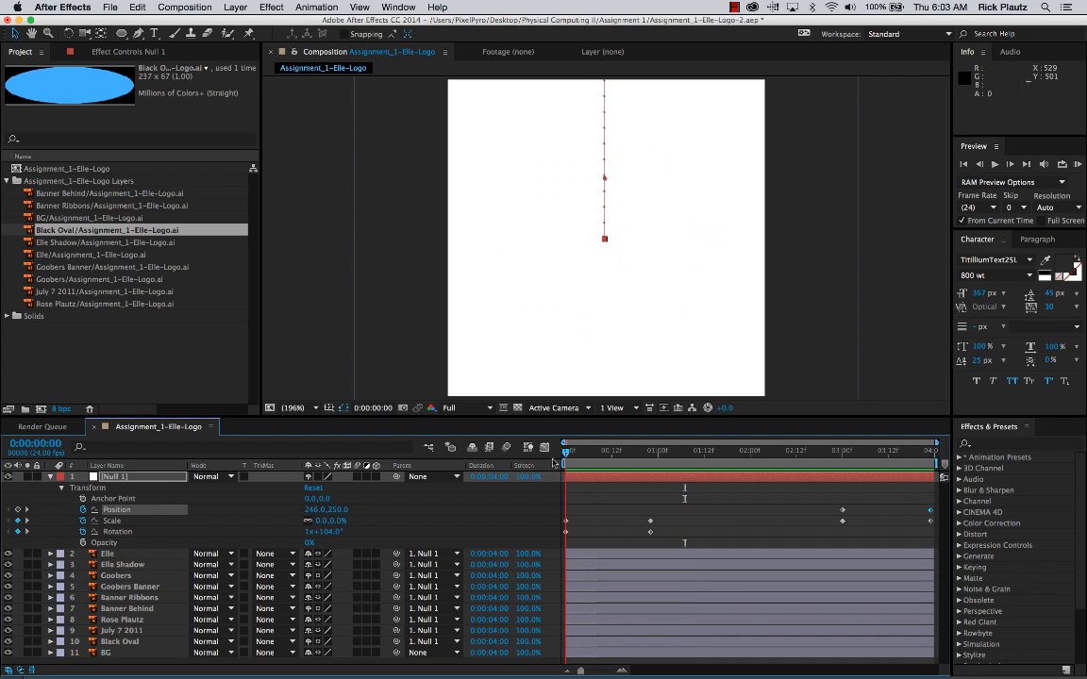
pyautogui.hotkey('ctrl', '0')
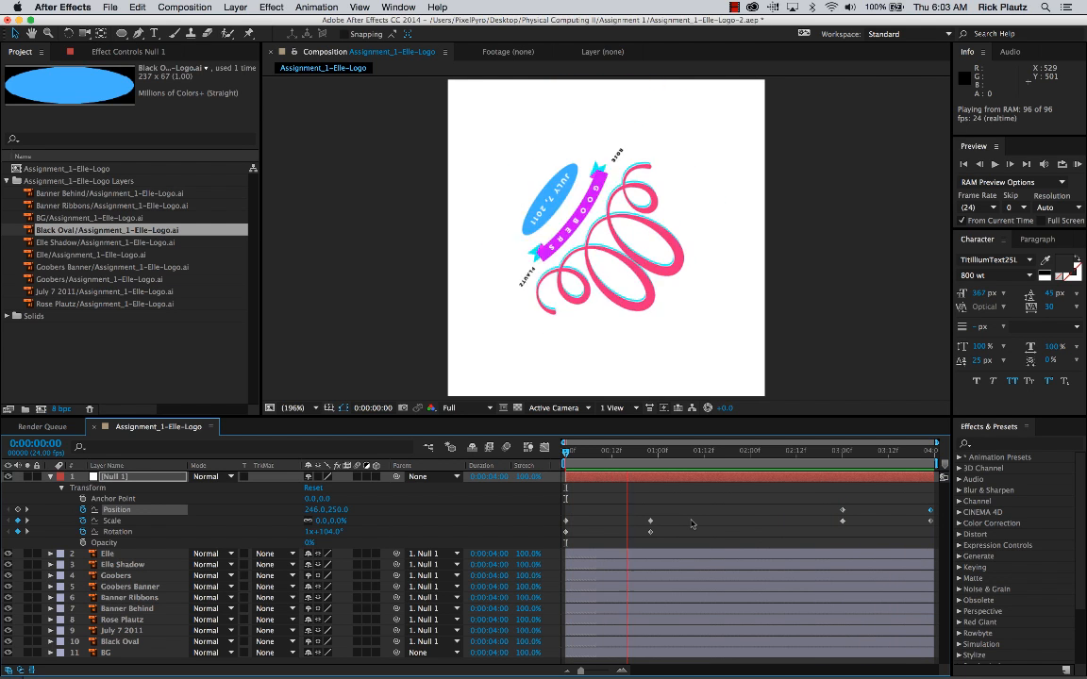
pyautogui.press('space')
# Save the project and show Null 1's Position keyframes in the Graph Editor.
pyautogui.press('super+s')
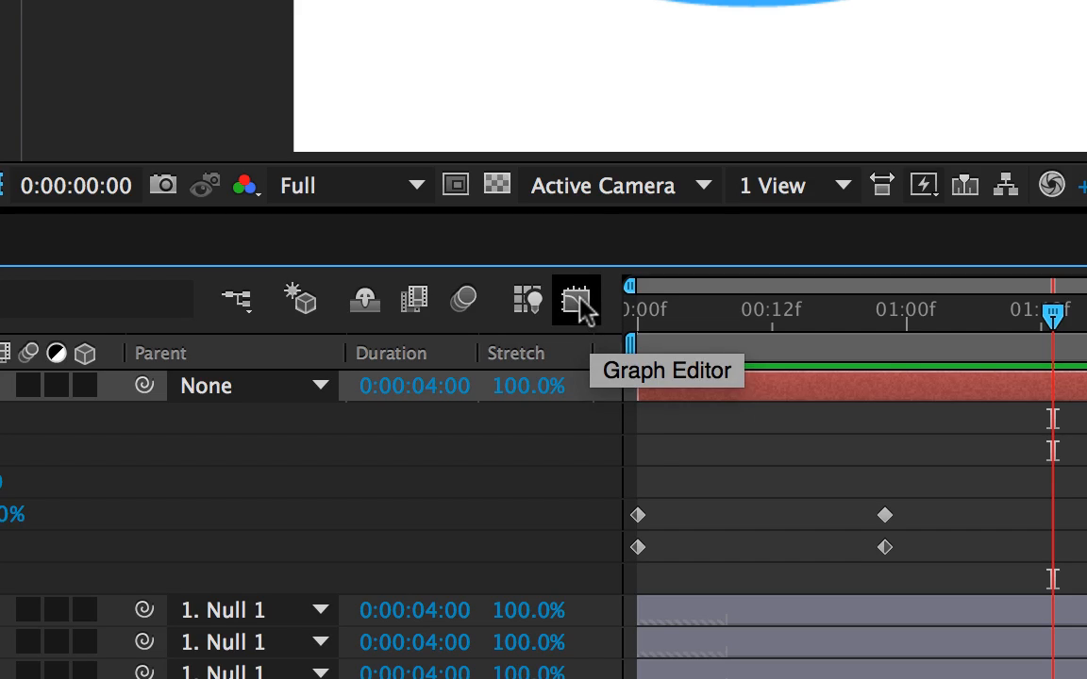
pyautogui.click(580, 300)
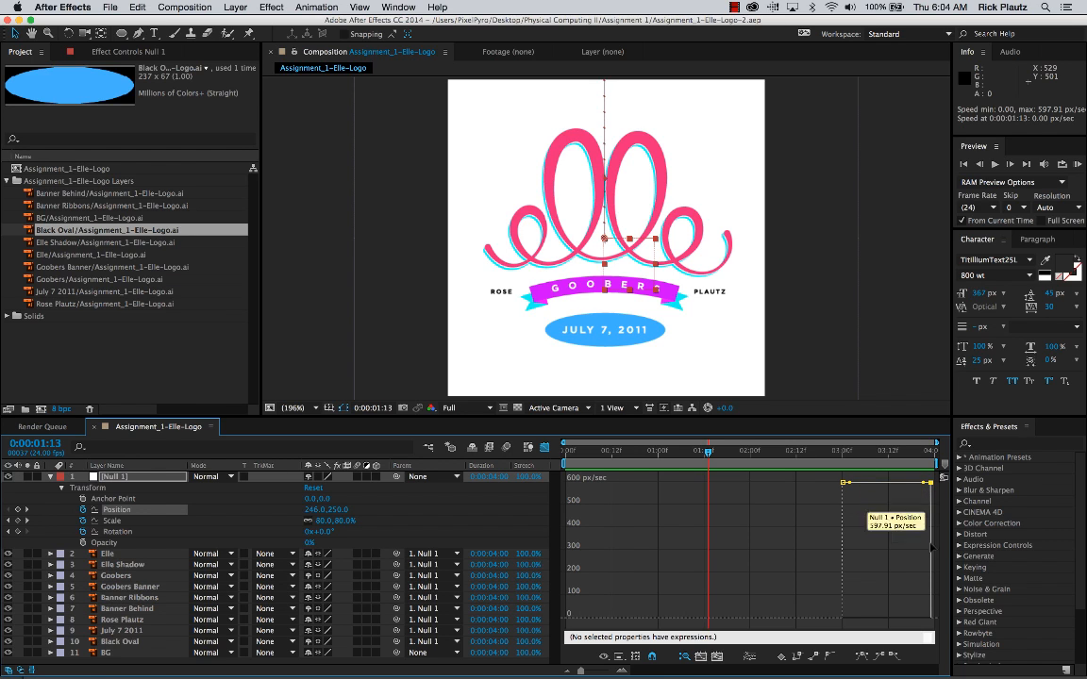
# Play and scrub through the hold and the exit around 0:00:03:00 to compare the motion with the Position speed graph.
pyautogui.press('space')
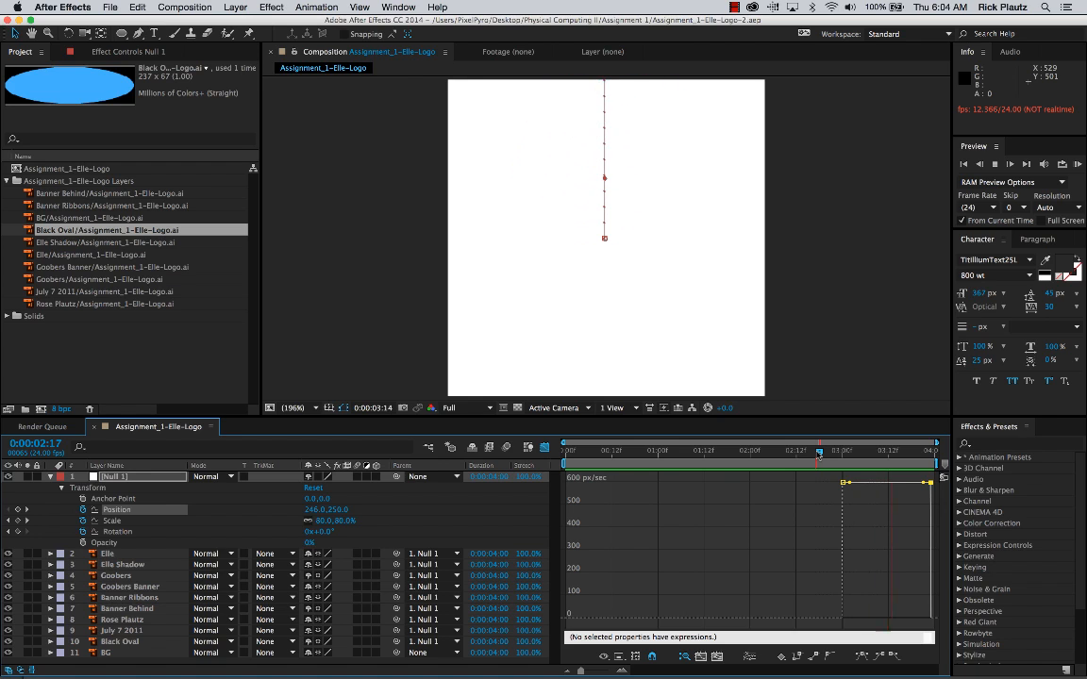
pyautogui.press('space')
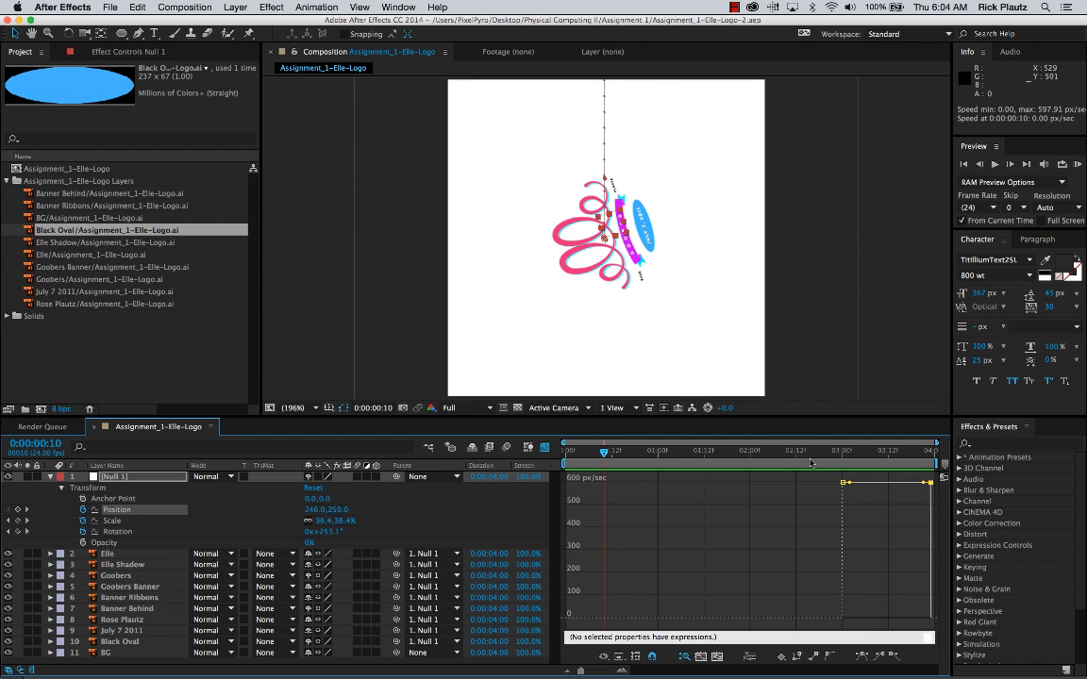
pyautogui.moveTo(819, 457); pyautogui.dragTo(838, 456)
pyautogui.press('space')
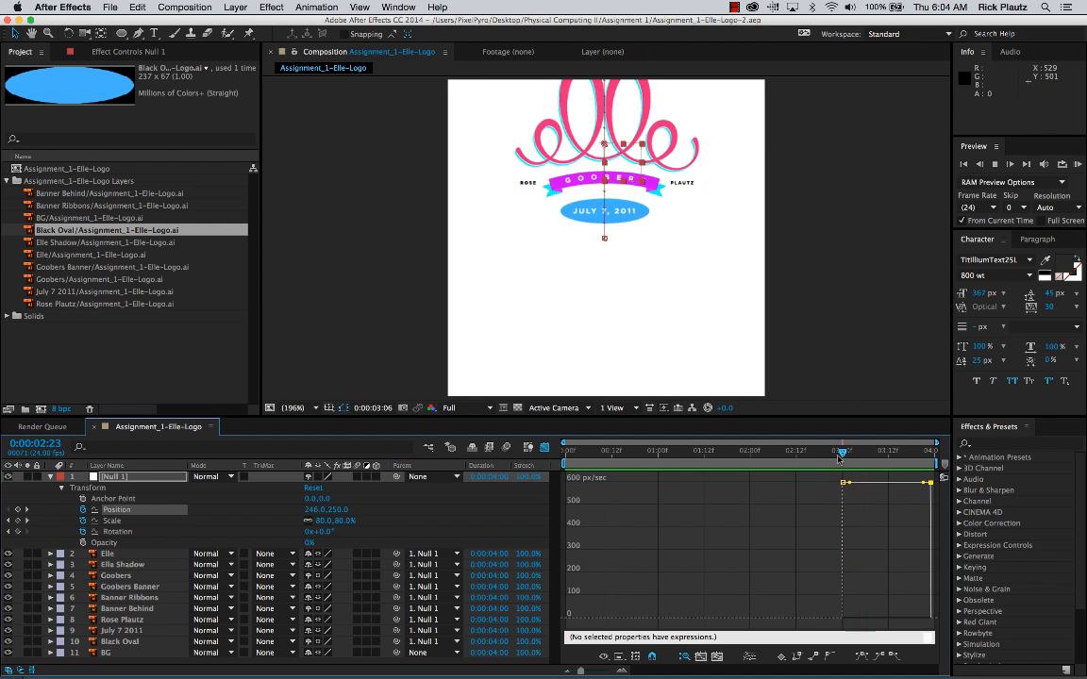
pyautogui.press('space')
pyautogui.click(800, 453)
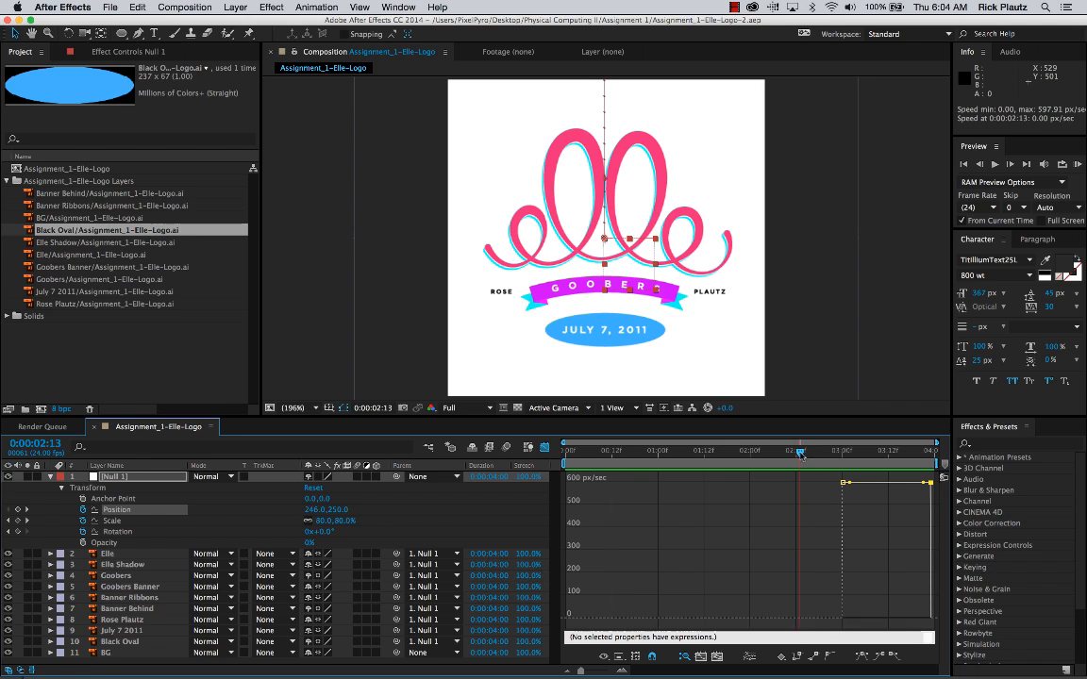
pyautogui.moveTo(800, 453)
pyautogui.mouseDown()
pyautogui.moveTo(835, 455)
pyautogui.moveTo(780, 460)
pyautogui.mouseUp()
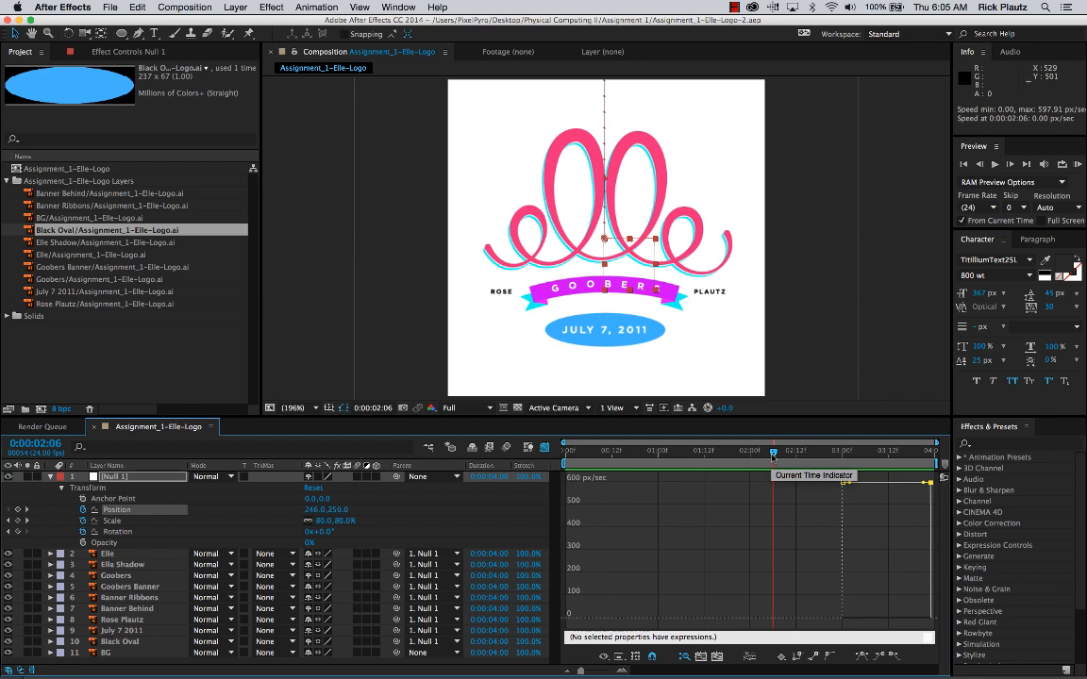
pyautogui.moveTo(775, 456); pyautogui.dragTo(780, 458)
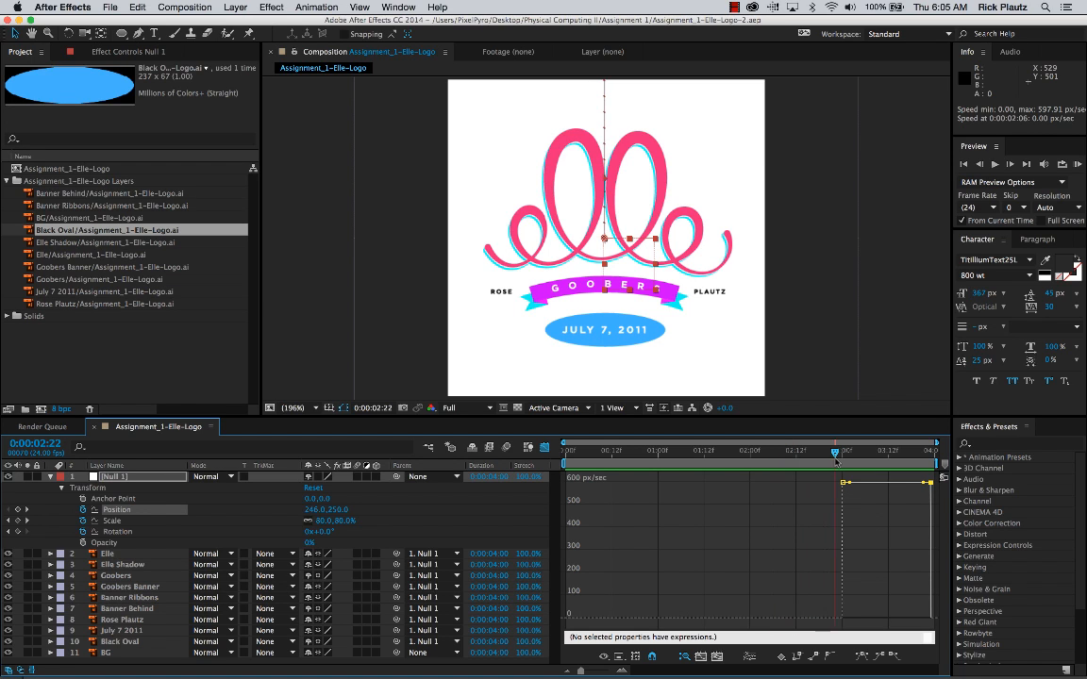
pyautogui.moveTo(815, 453); pyautogui.dragTo(802, 454)
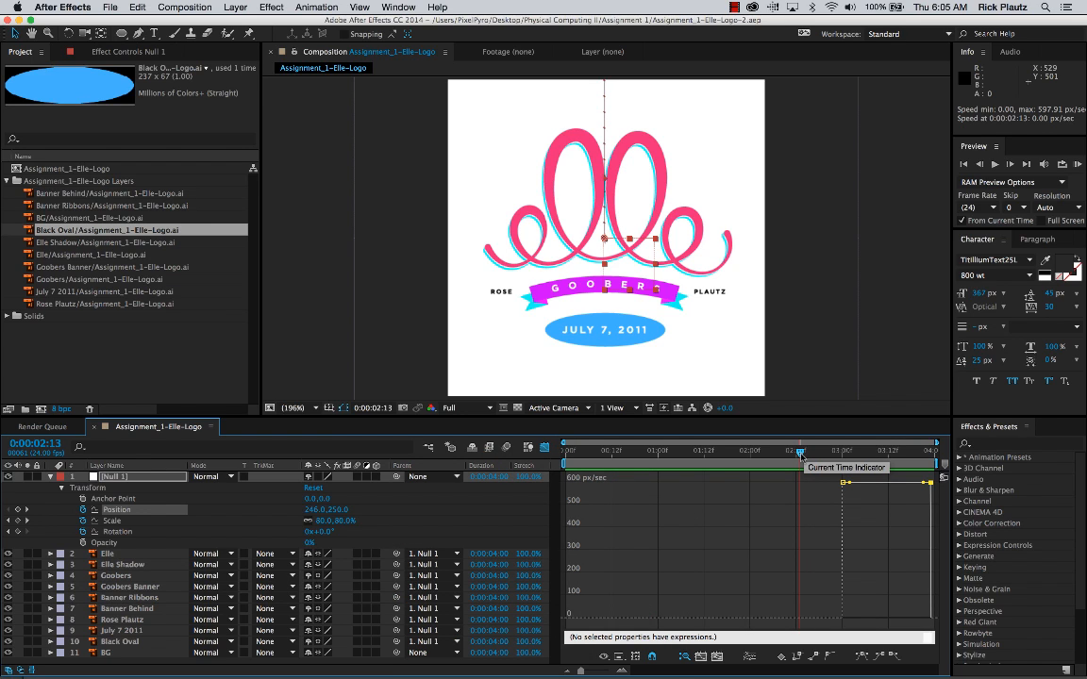
pyautogui.moveTo(800, 456); pyautogui.dragTo(796, 454)
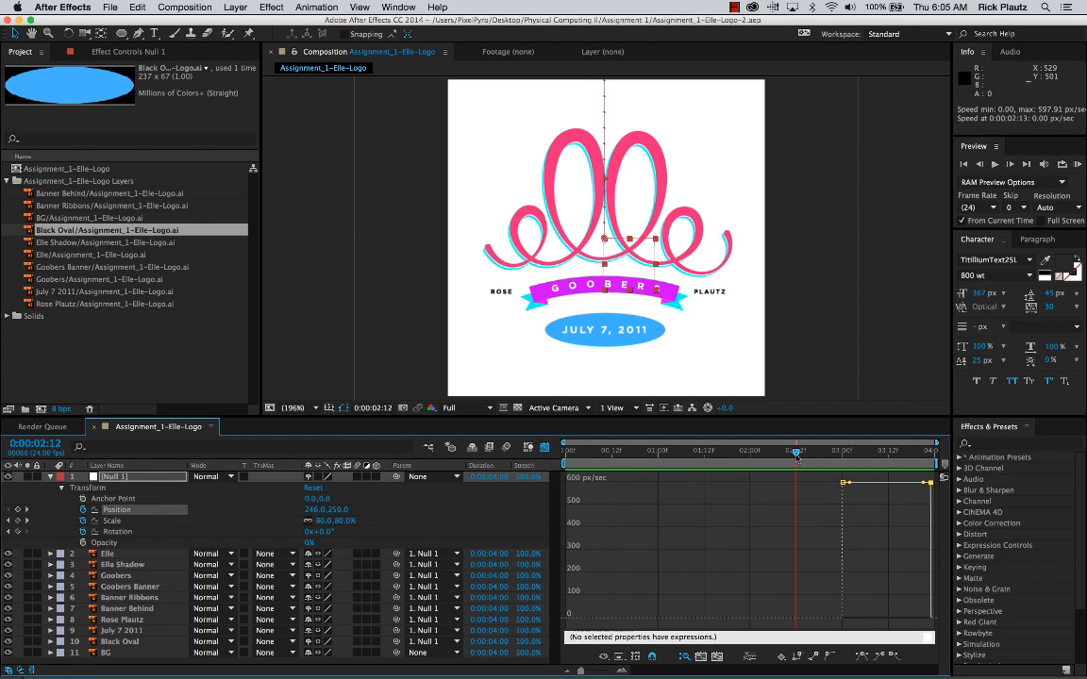
# Lower the speed of Null 1's first Position keyframe to 0 px/sec in the speed graph so the exit eases in.
pyautogui.moveTo(844, 484)
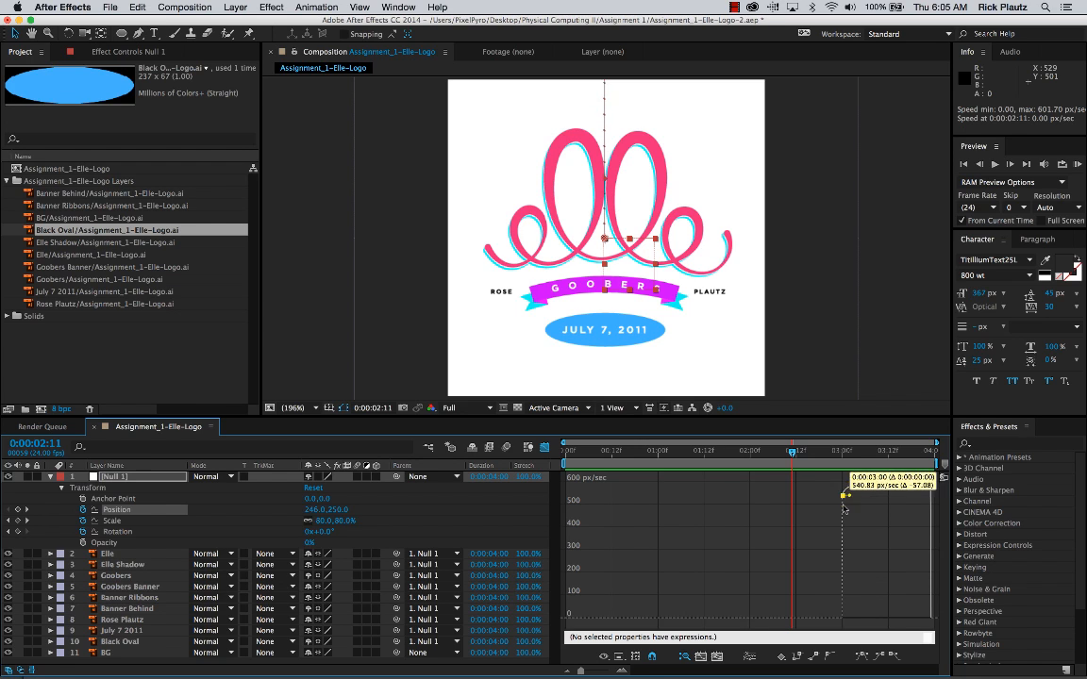
pyautogui.moveTo(843, 484); pyautogui.dragTo(848, 626)
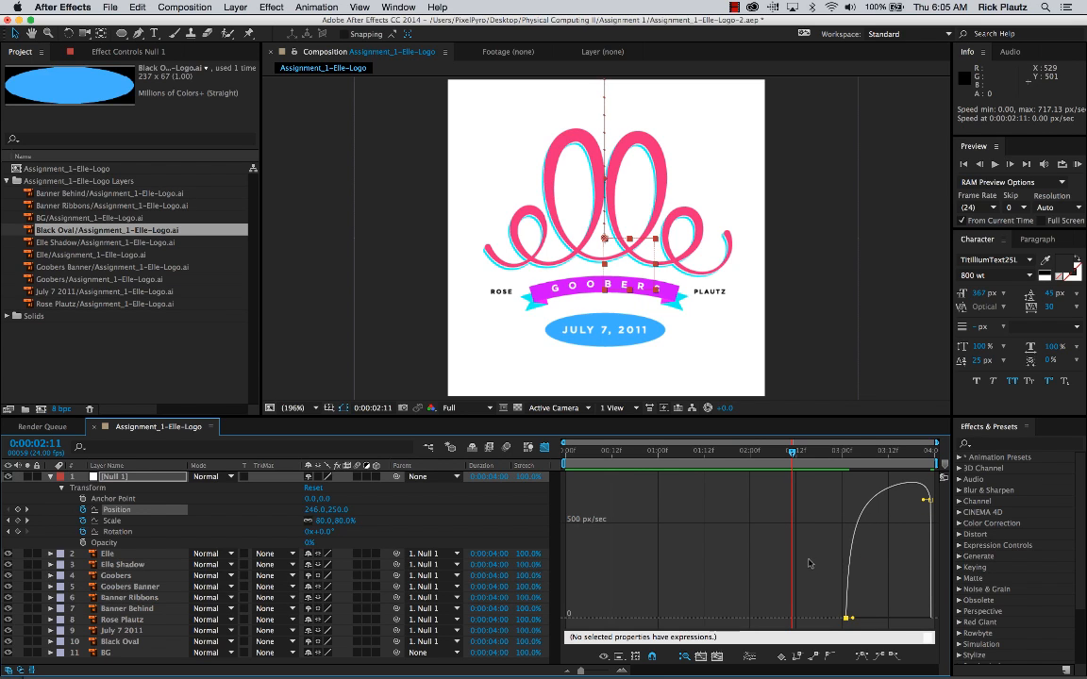
pyautogui.moveTo(844, 619)
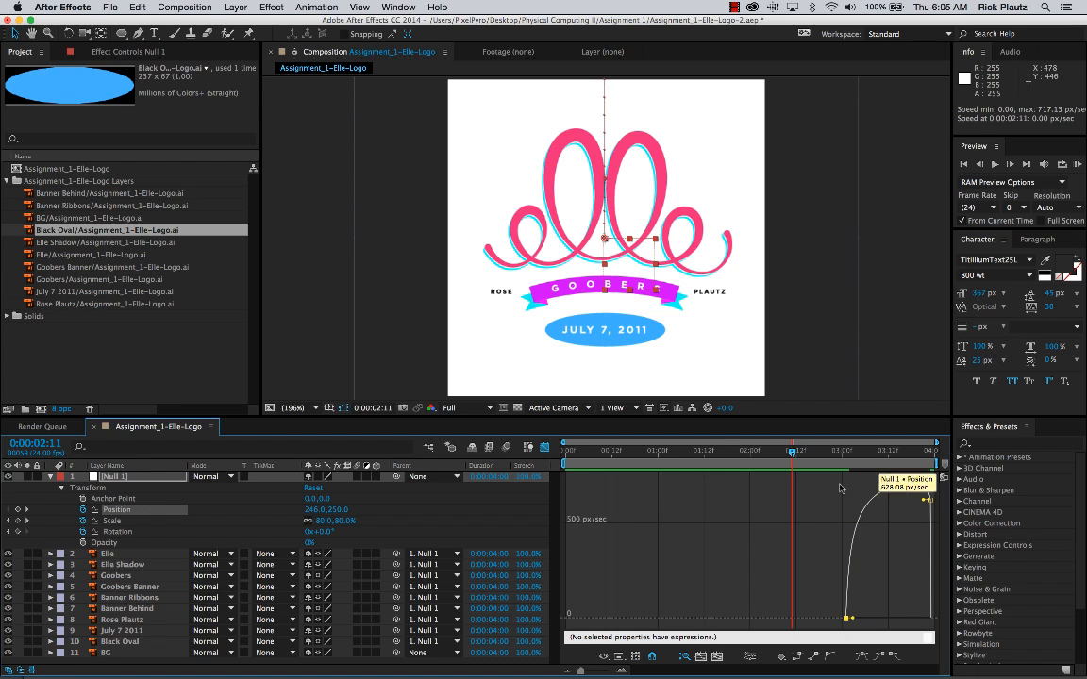
# Play the exit from before 0:00:03:00 and finish with a RAM preview starting at 0:00:02:00.
pyautogui.click(823, 452)
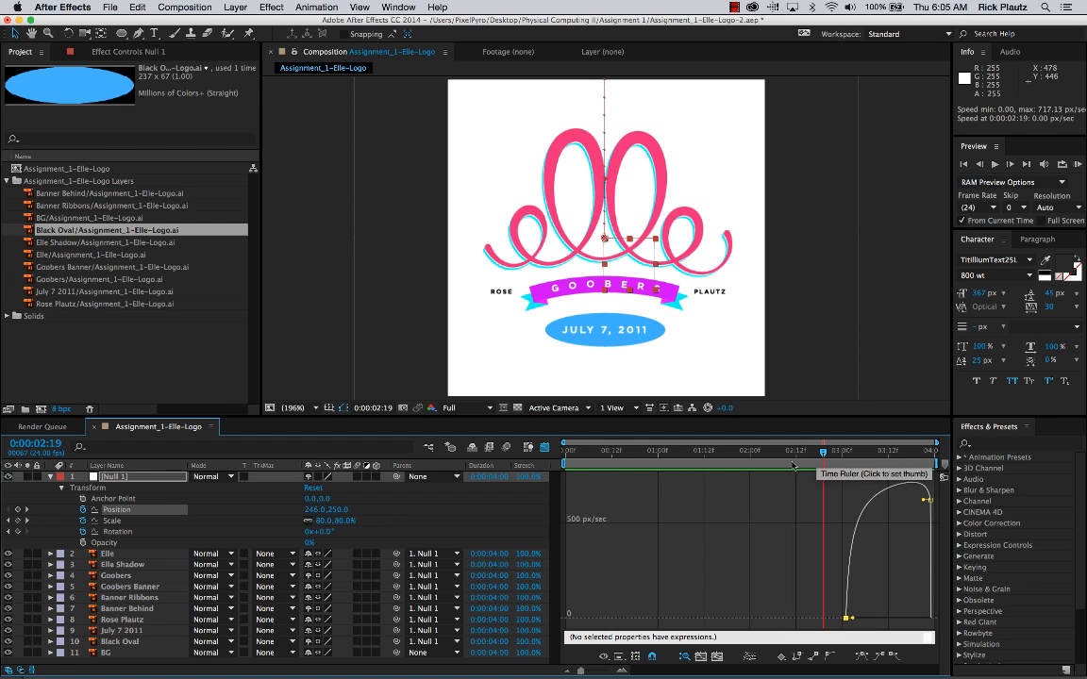
pyautogui.press('space')
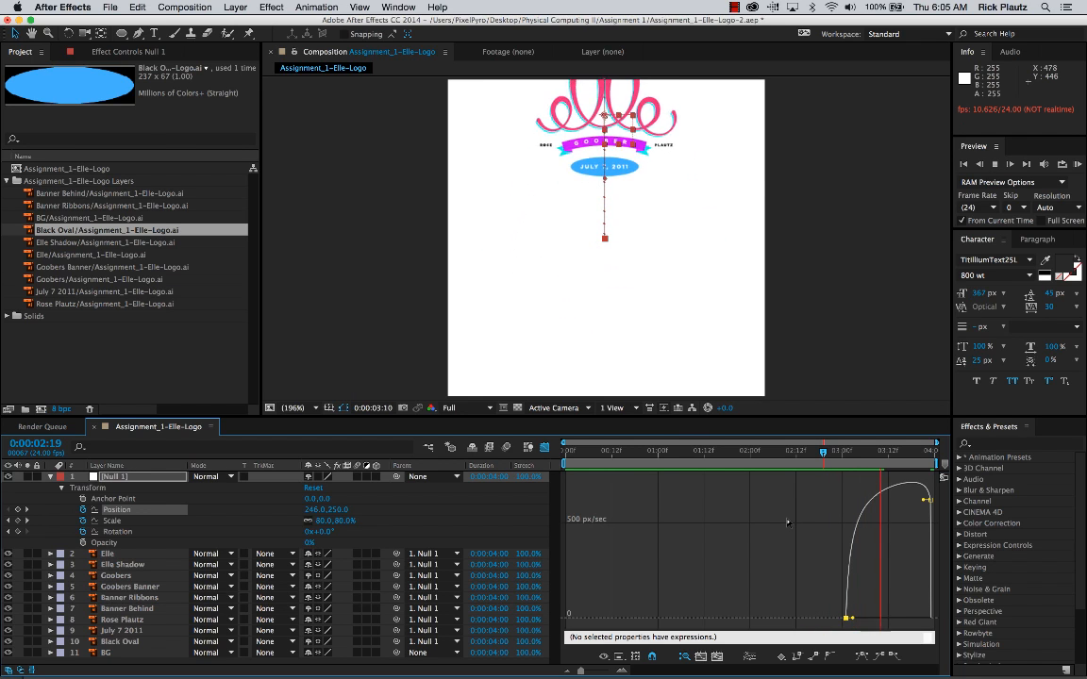
pyautogui.moveTo(828, 456); pyautogui.dragTo(760, 459)
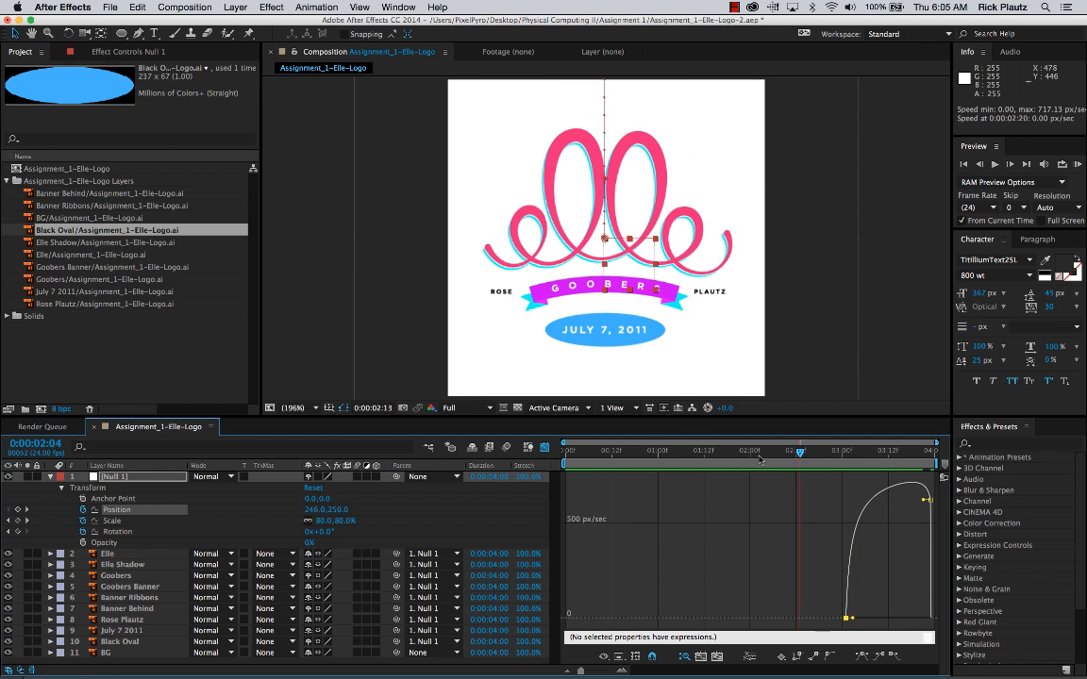
pyautogui.hotkey('ctrl', '0')
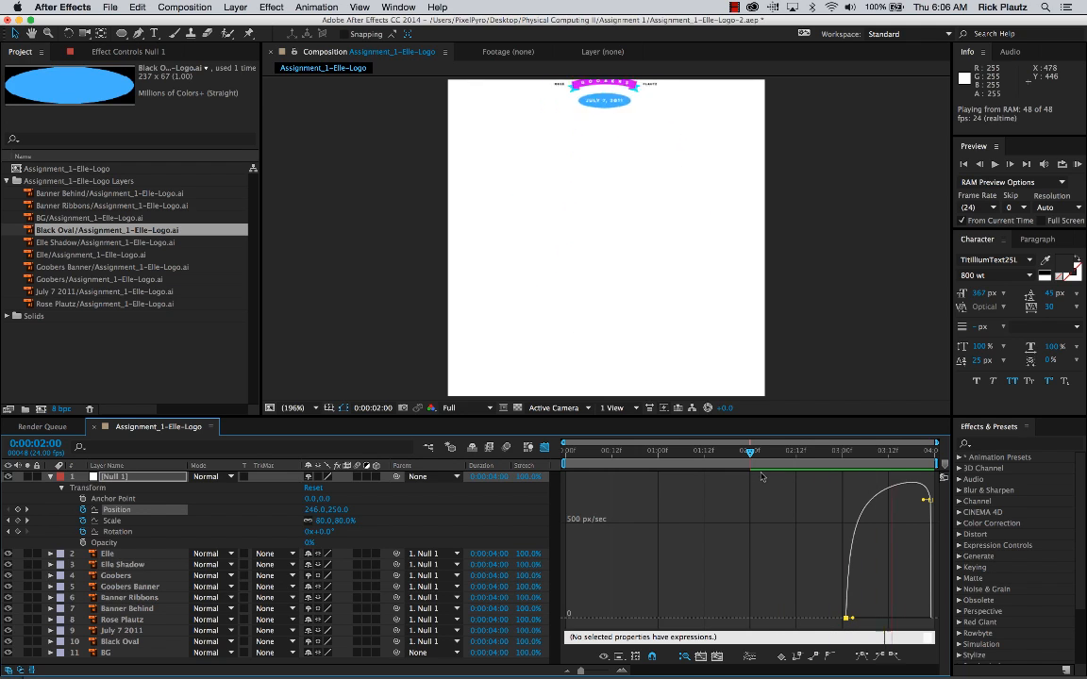
pyautogui.press('space')
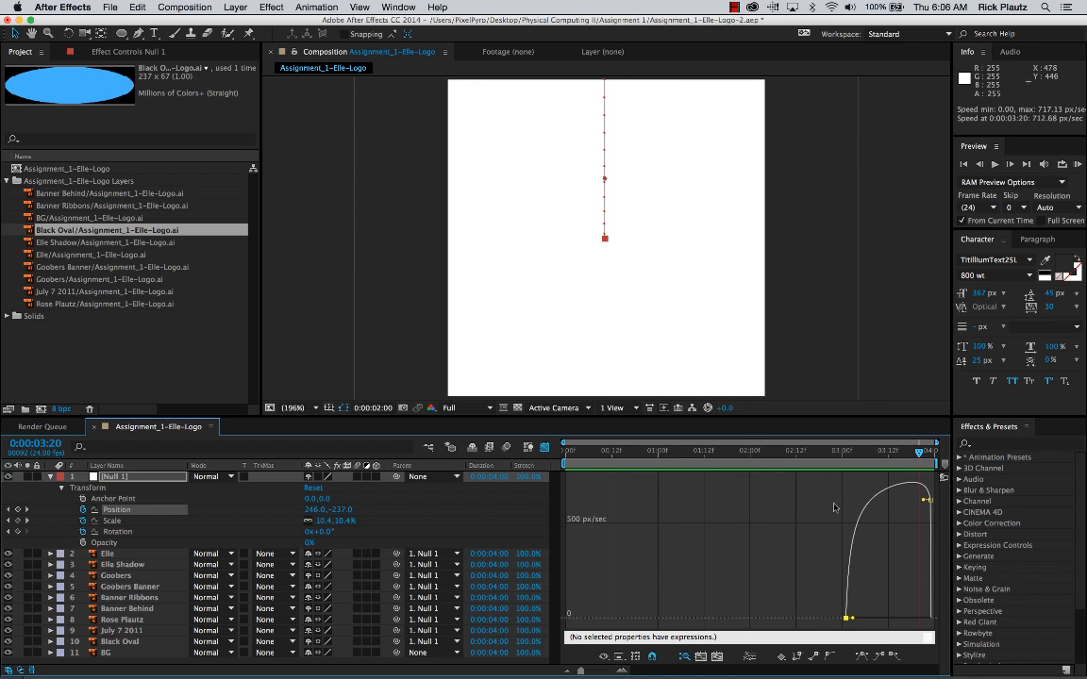
# Show Null 1's Position, Scale and Rotation speed graphs together in the Graph Editor.
pyautogui.click(109, 520)
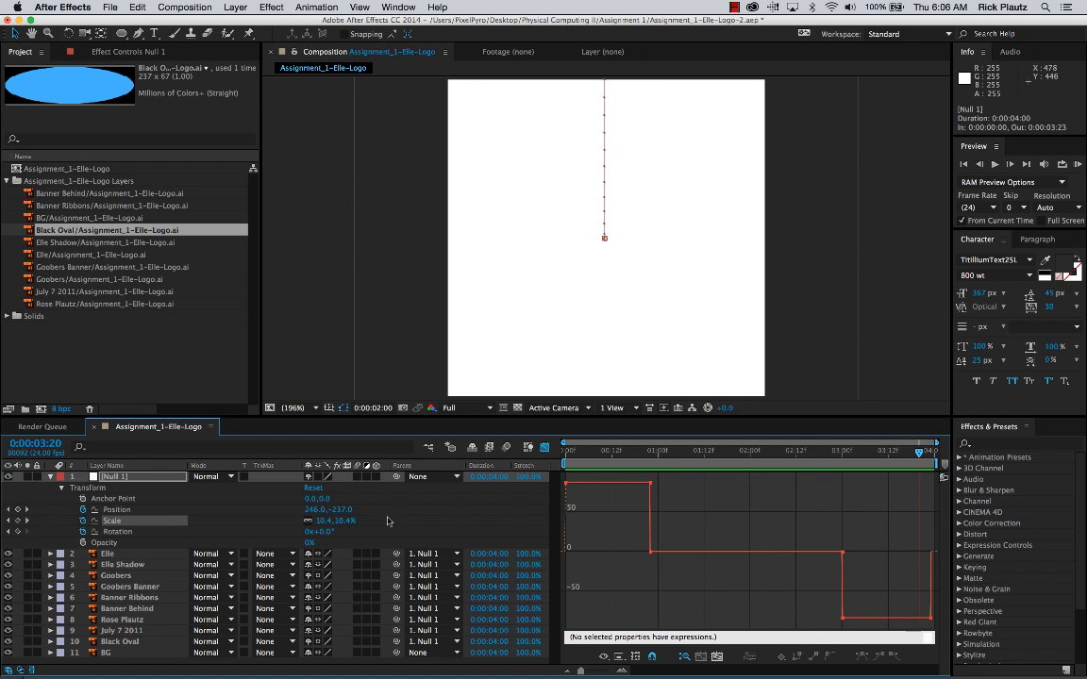
pyautogui.click(121, 510)
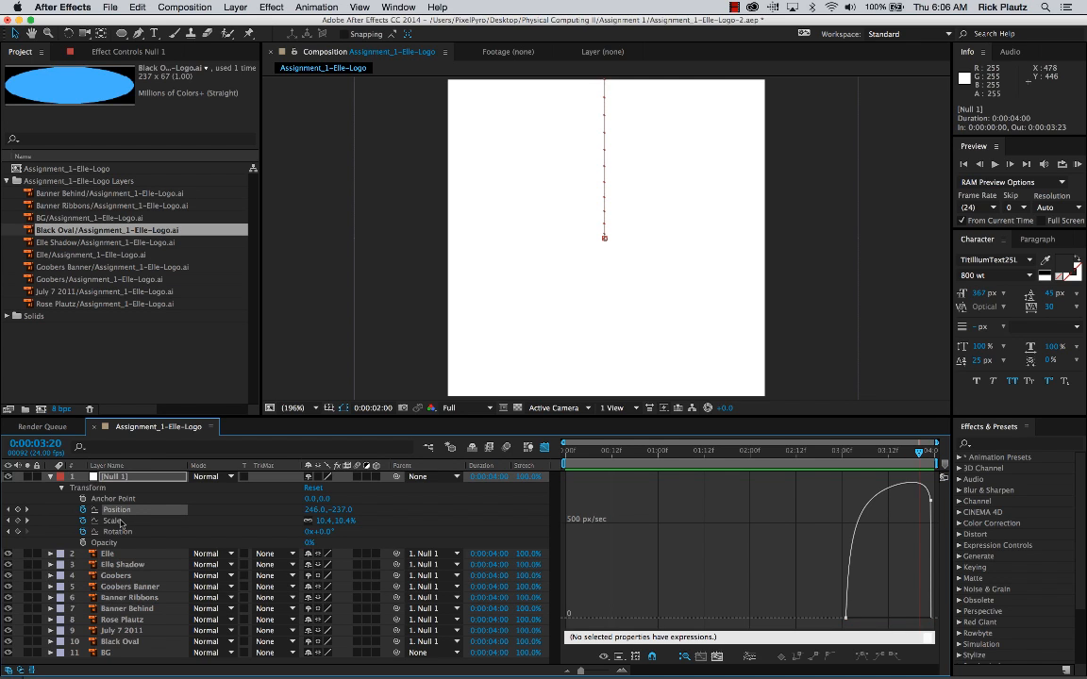
pyautogui.keyDown('shift'); pyautogui.click(121, 532); pyautogui.keyUp('shift')
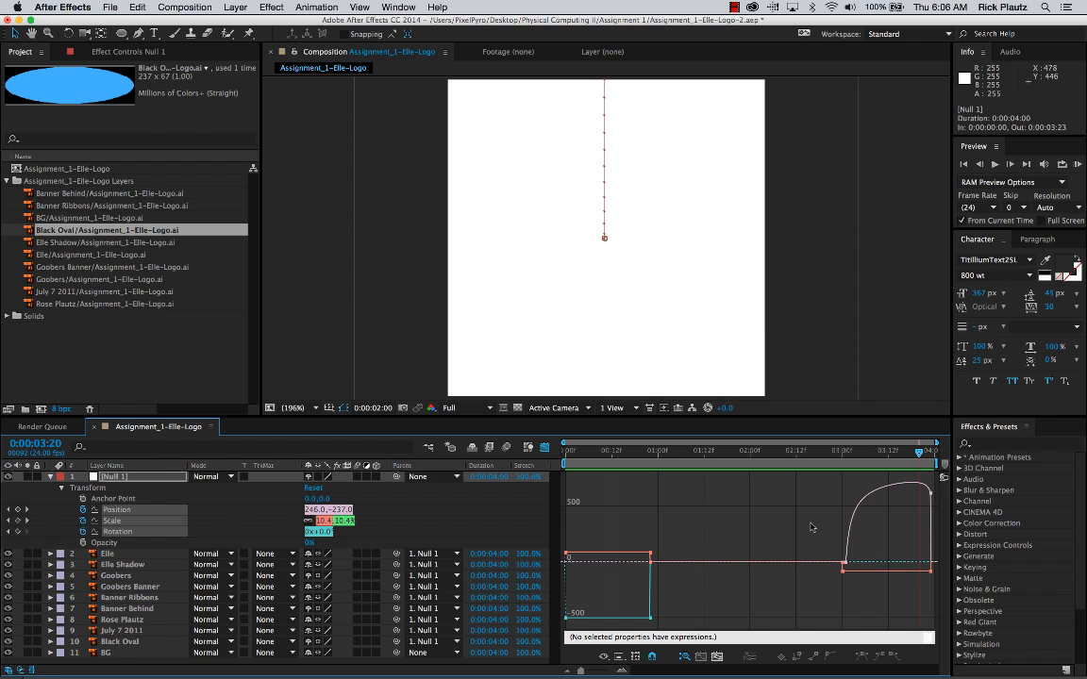
# Align the exit's starting Scale keyframe near 0:00:03:00 with the first Position keyframe and ease it out from 0 %/sec.
pyautogui.click(844, 453)
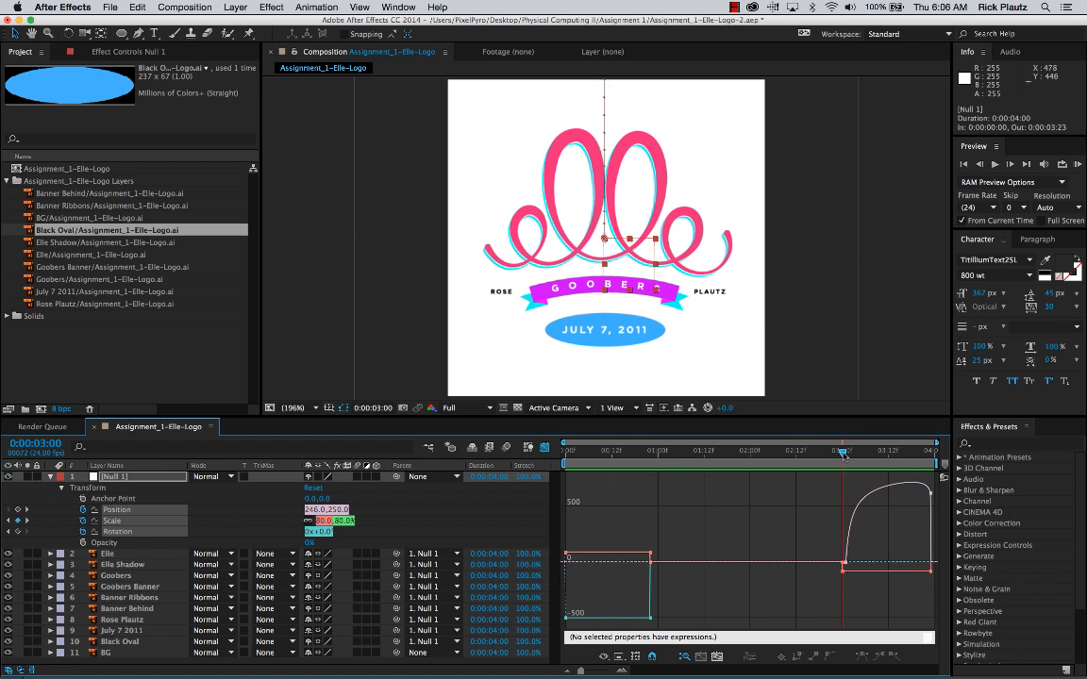
pyautogui.click(620, 670)
pyautogui.click(620, 671)
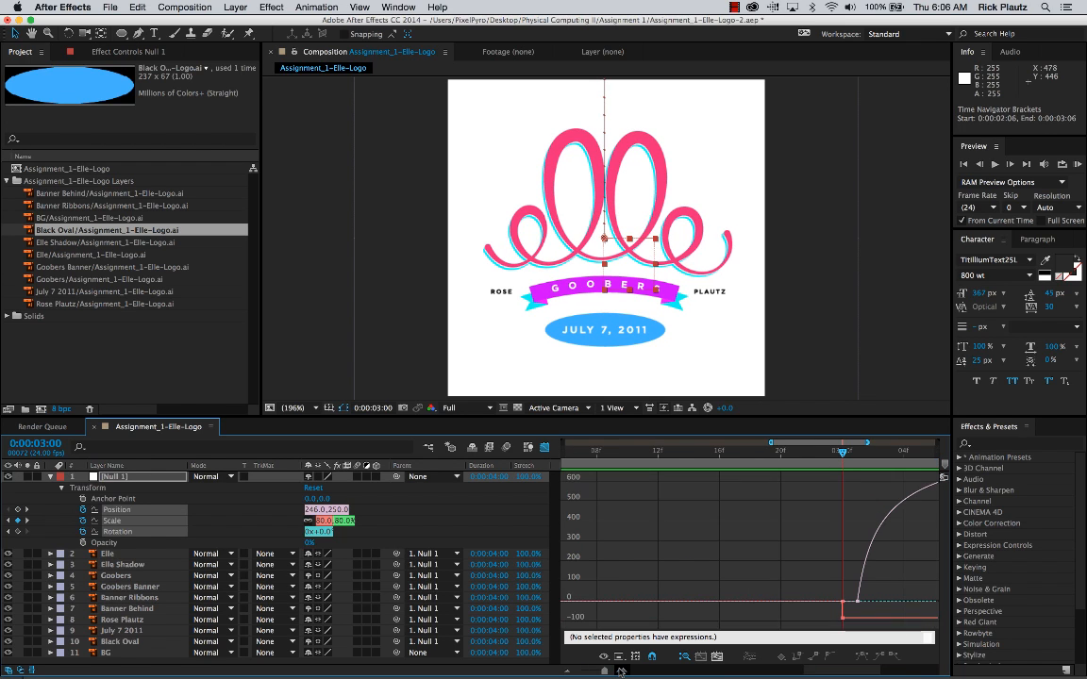
pyautogui.press('space')
pyautogui.moveTo(757, 549); pyautogui.dragTo(619, 545)
pyautogui.moveTo(790, 541); pyautogui.dragTo(819, 537)
pyautogui.press('space')
pyautogui.moveTo(735, 555)
pyautogui.mouseDown()
pyautogui.moveTo(755, 555)
pyautogui.moveTo(735, 556)
pyautogui.mouseUp()
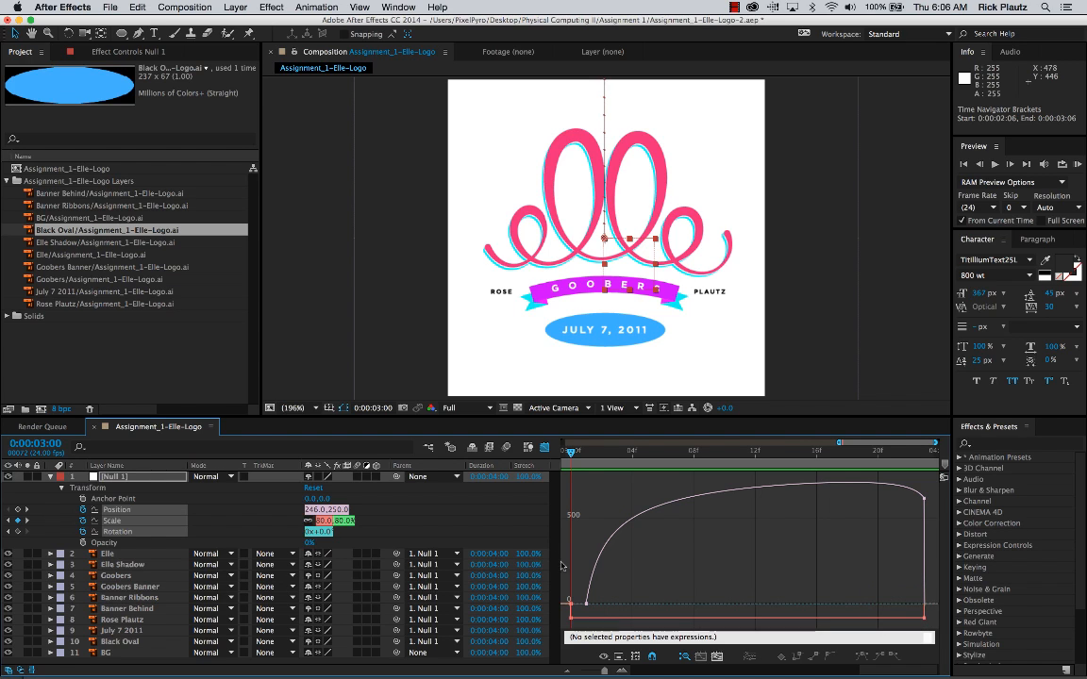
pyautogui.moveTo(568, 613); pyautogui.dragTo(622, 558)
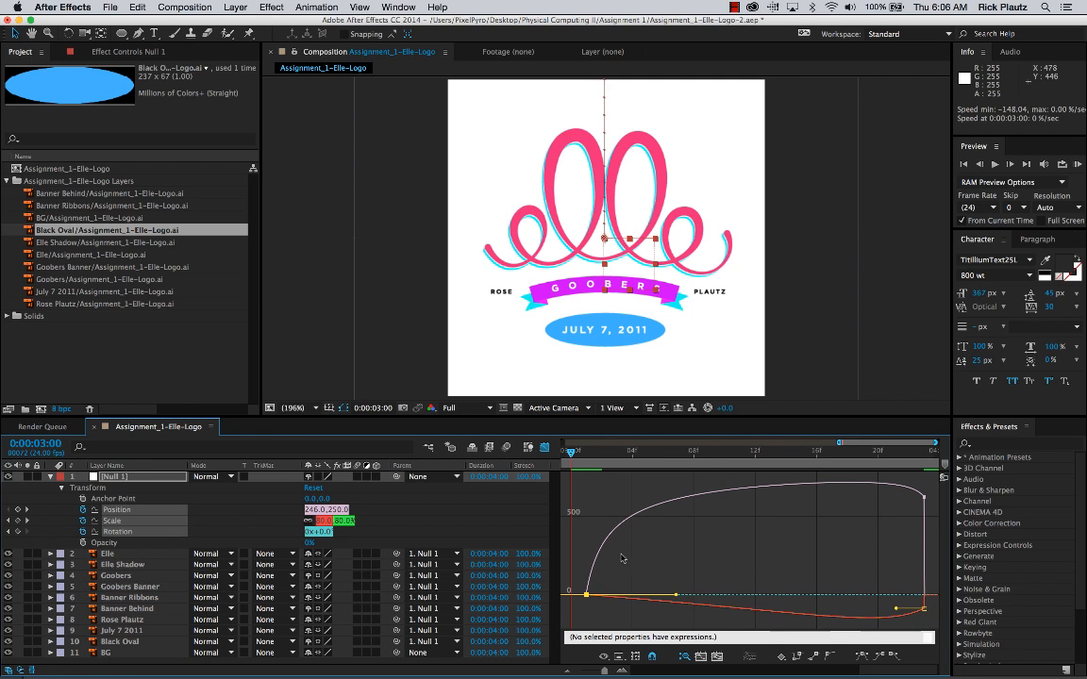
# Lengthen the outgoing influence of the first Position keyframe so the exit accelerates more gradually, and play the result.
pyautogui.click(595, 558)
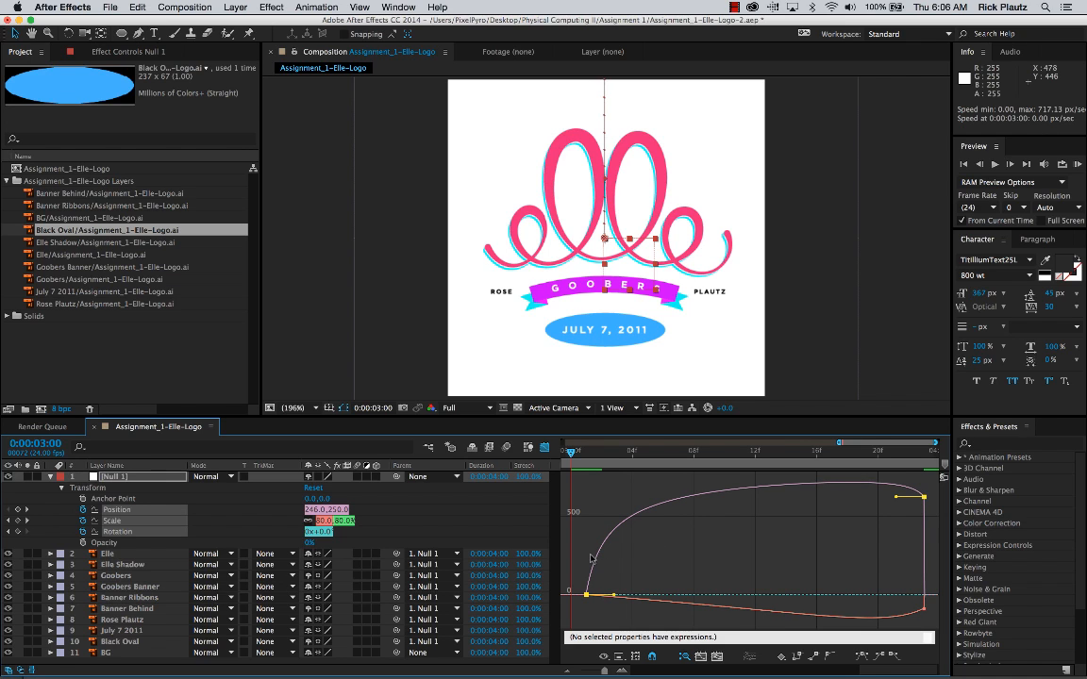
pyautogui.moveTo(614, 596); pyautogui.dragTo(663, 601)
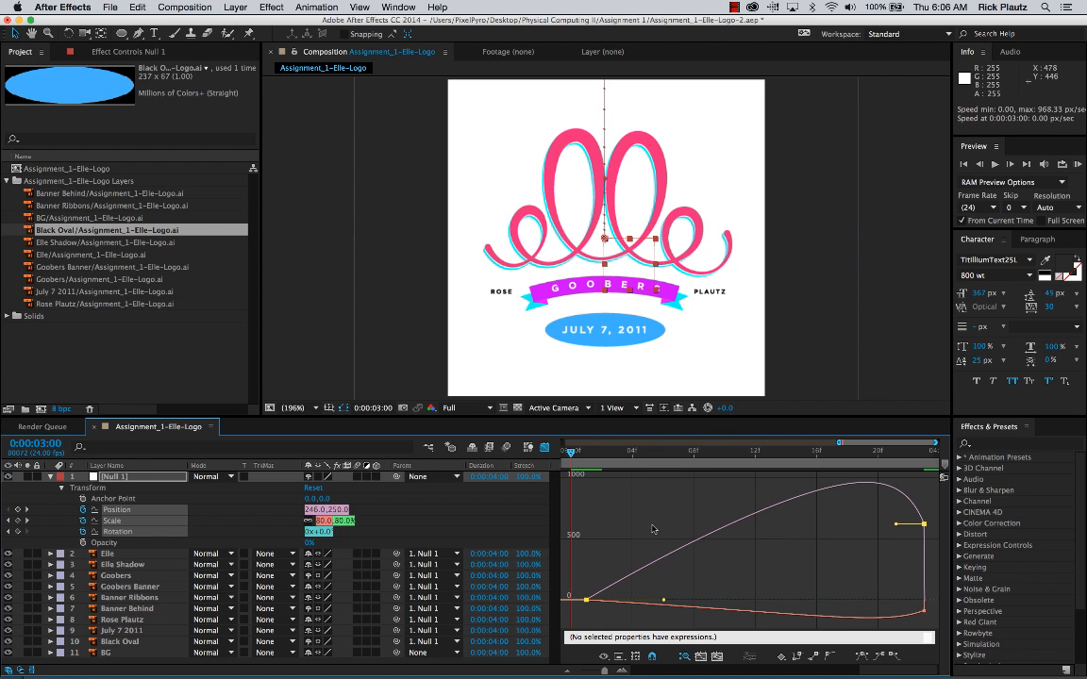
pyautogui.press('space')
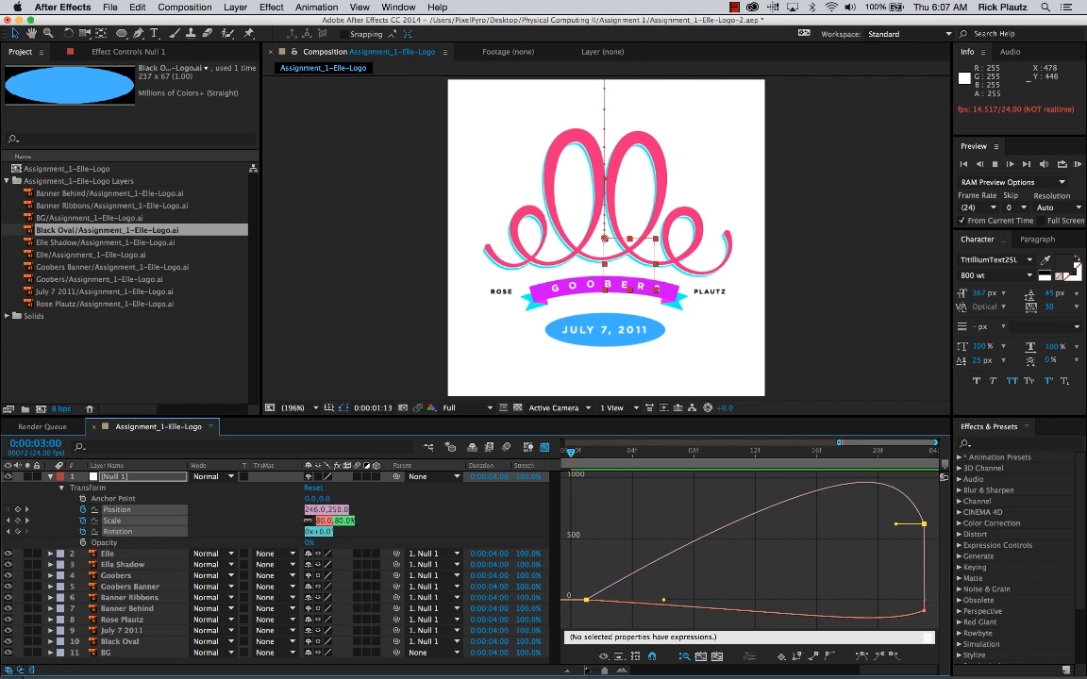
# Fit the full Position, Scale and Rotation graphs in the Graph Editor and play the animation.
pyautogui.click(566, 671)
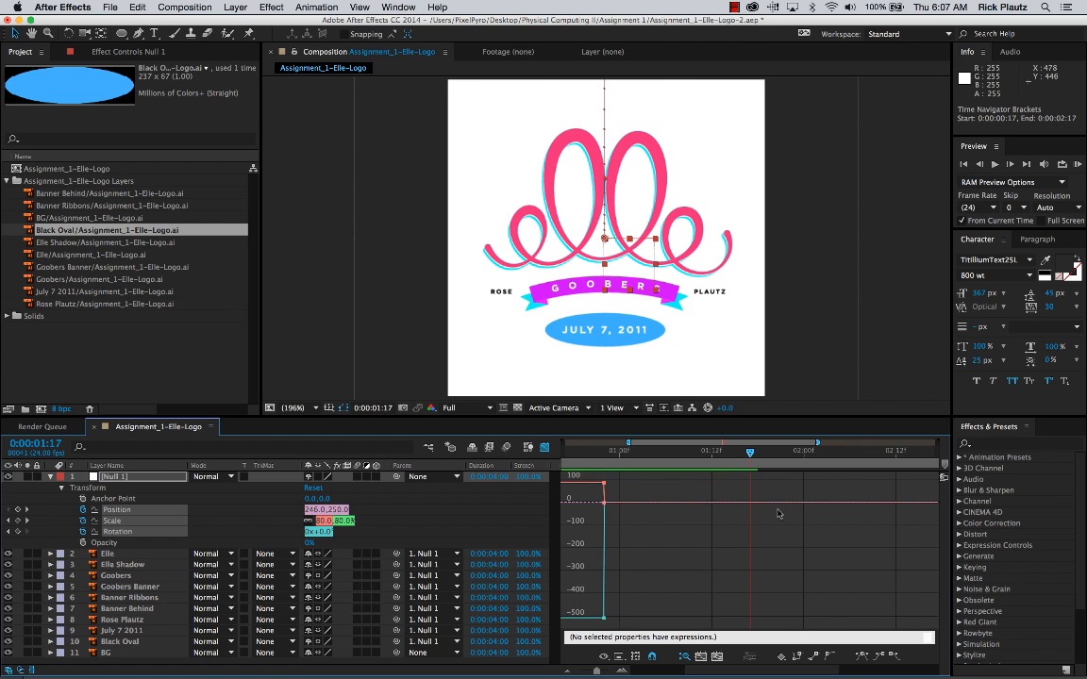
pyautogui.press('space')
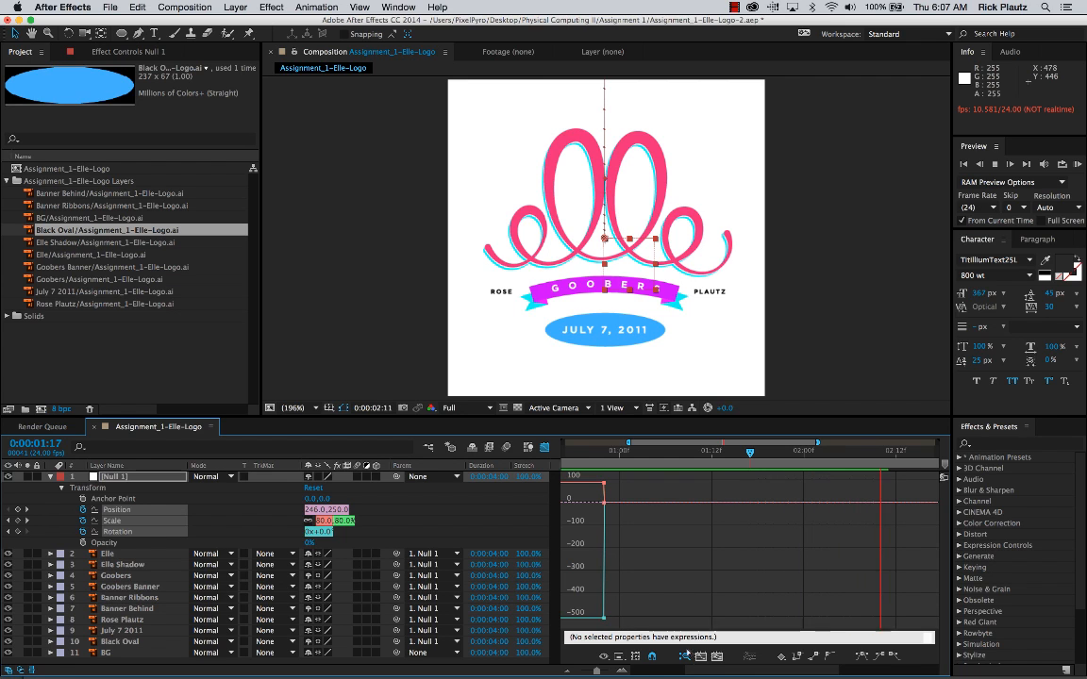
pyautogui.press('space')
pyautogui.click(716, 658)
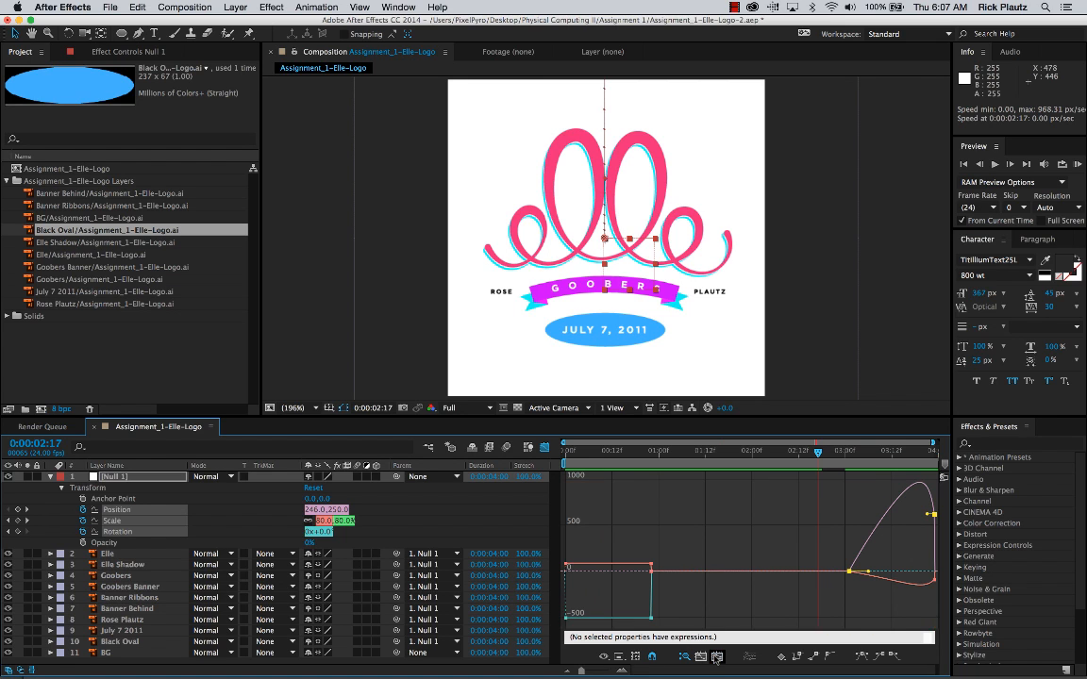
pyautogui.press('space')
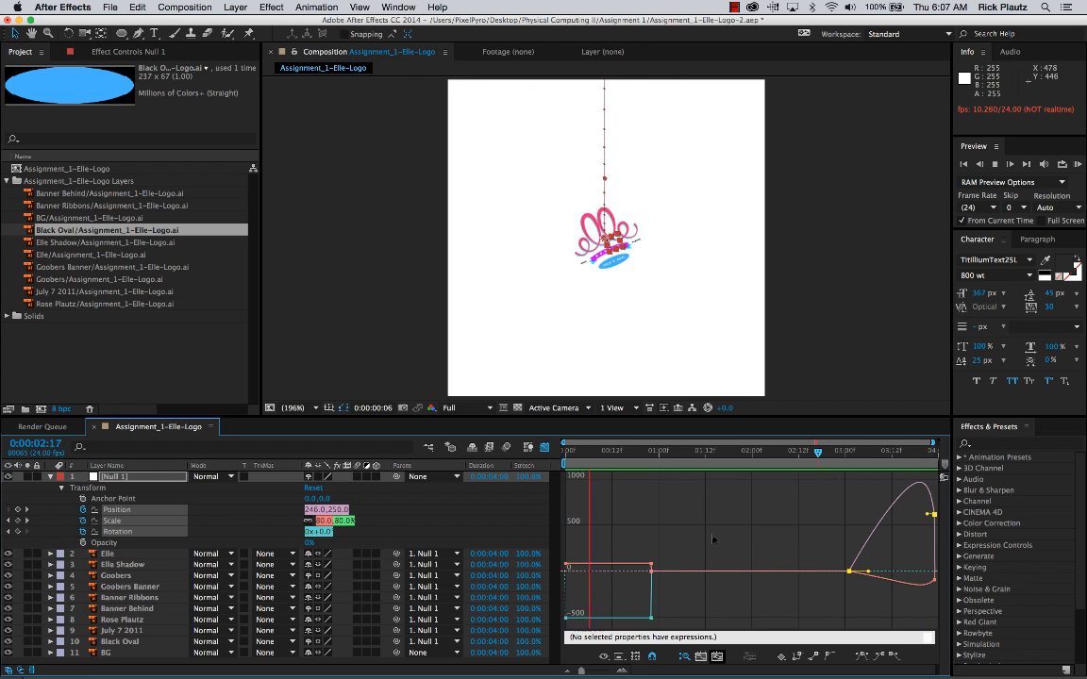
# Play the animation from 0:00:00:00 and replay the exit from 0:00:02:19 to compare the motion with the speed graphs.
pyautogui.click(665, 464)
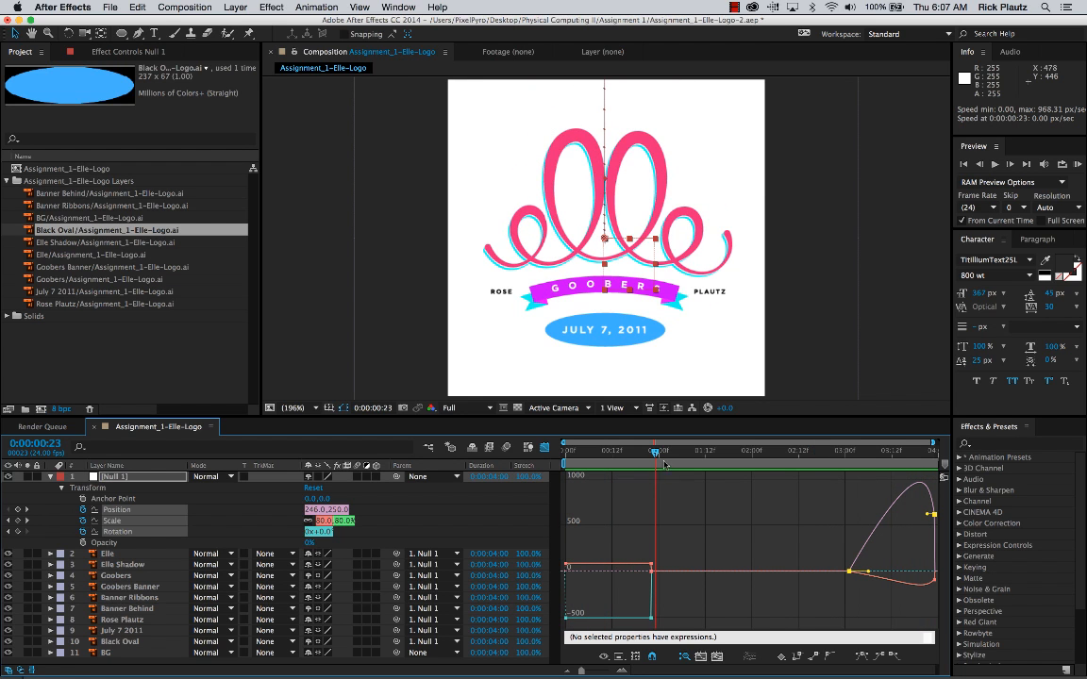
pyautogui.click(576, 462)
pyautogui.moveTo(577, 459); pyautogui.dragTo(564, 460)
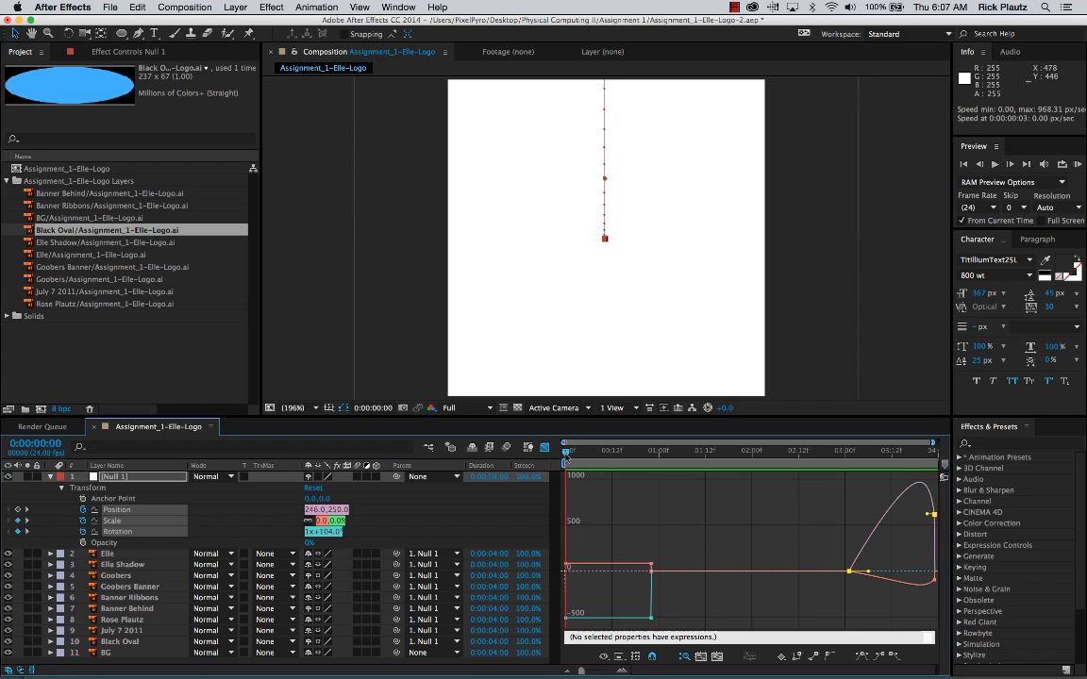
pyautogui.press('space')
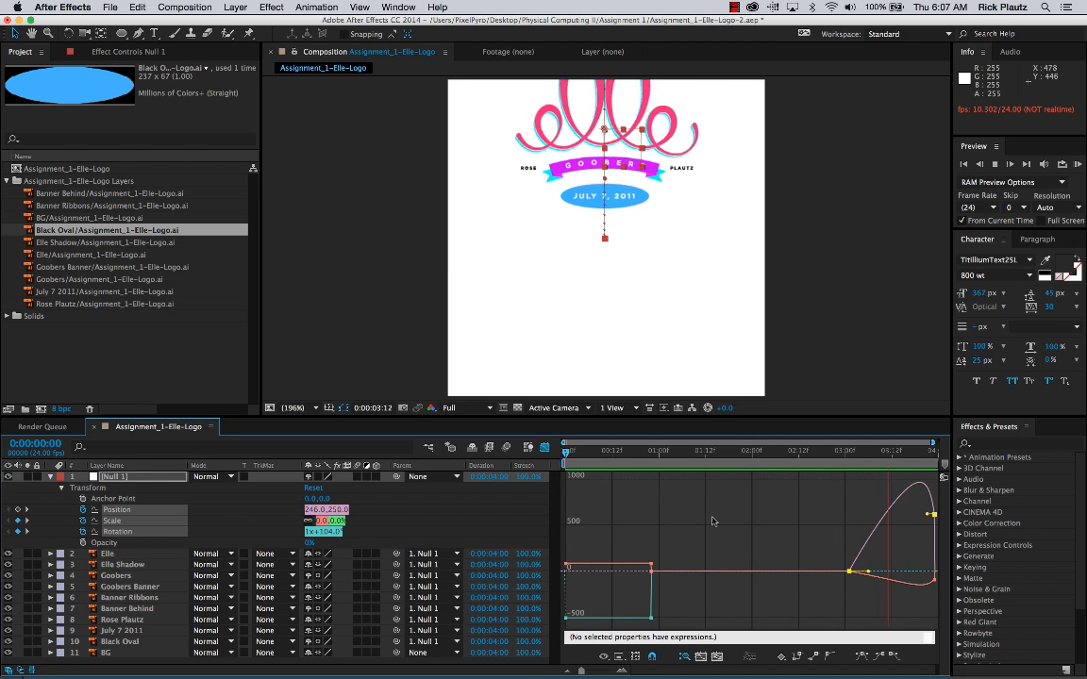
pyautogui.press('space')
pyautogui.click(843, 452)
pyautogui.press('space')
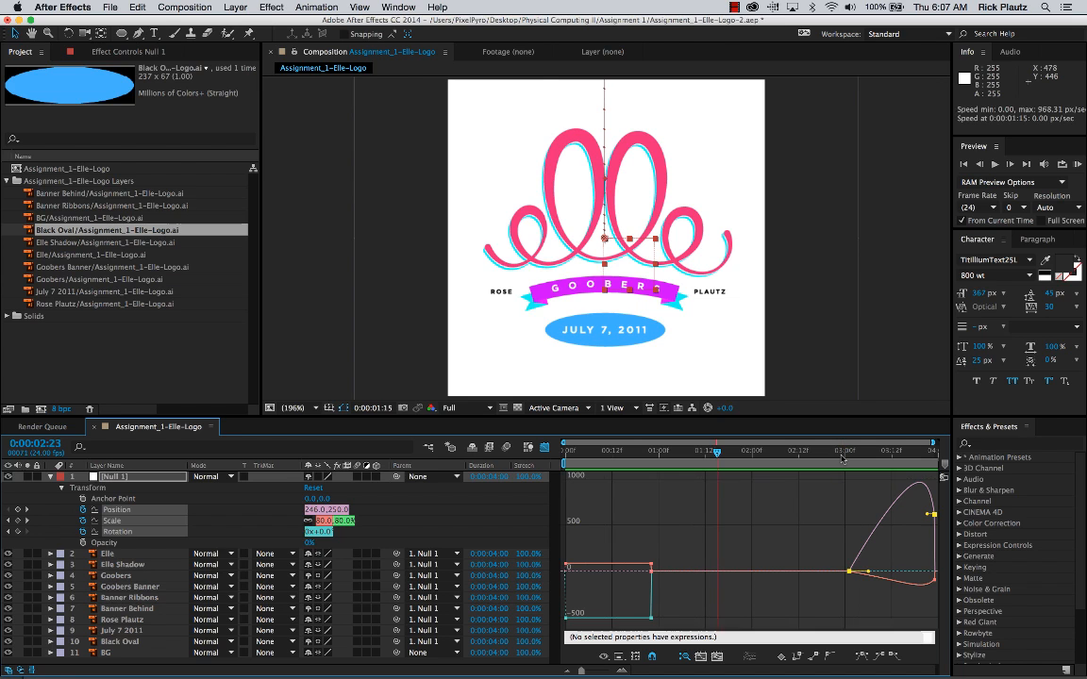
pyautogui.moveTo(843, 454)
pyautogui.mouseDown()
pyautogui.moveTo(889, 454)
pyautogui.moveTo(827, 455)
pyautogui.mouseUp()
pyautogui.press('space')
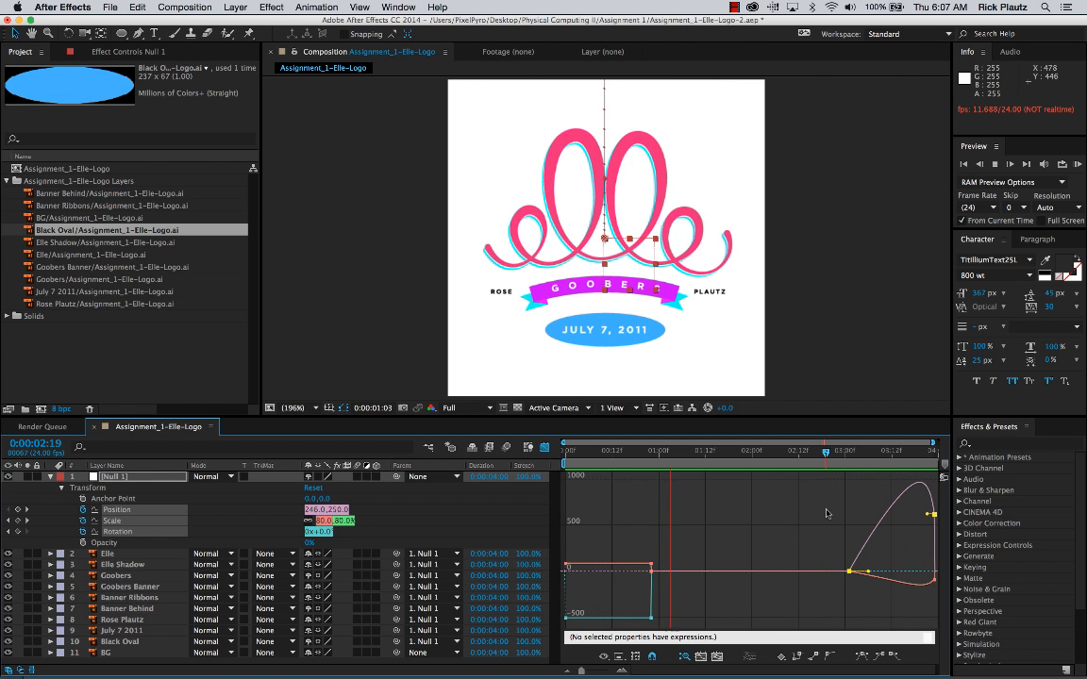
pyautogui.press('space')
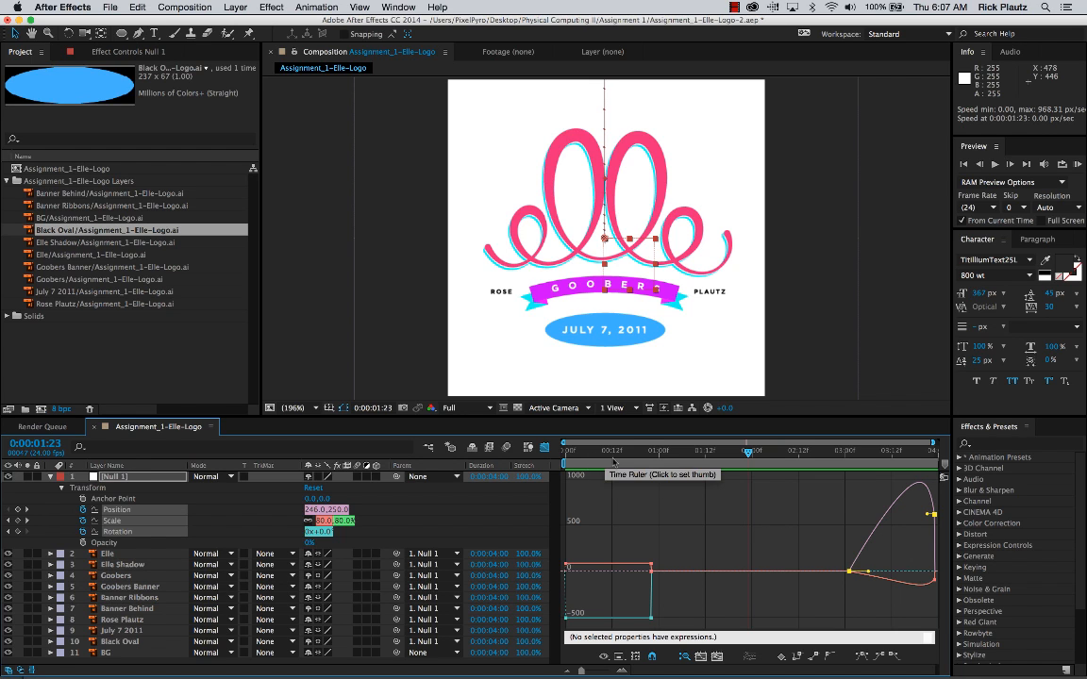
# Ease the Scale and Rotation keyframes at 0:00:00:22 down to zero speed so the entrance settles softly, and preview it.
pyautogui.moveTo(573, 451); pyautogui.dragTo(639, 451)
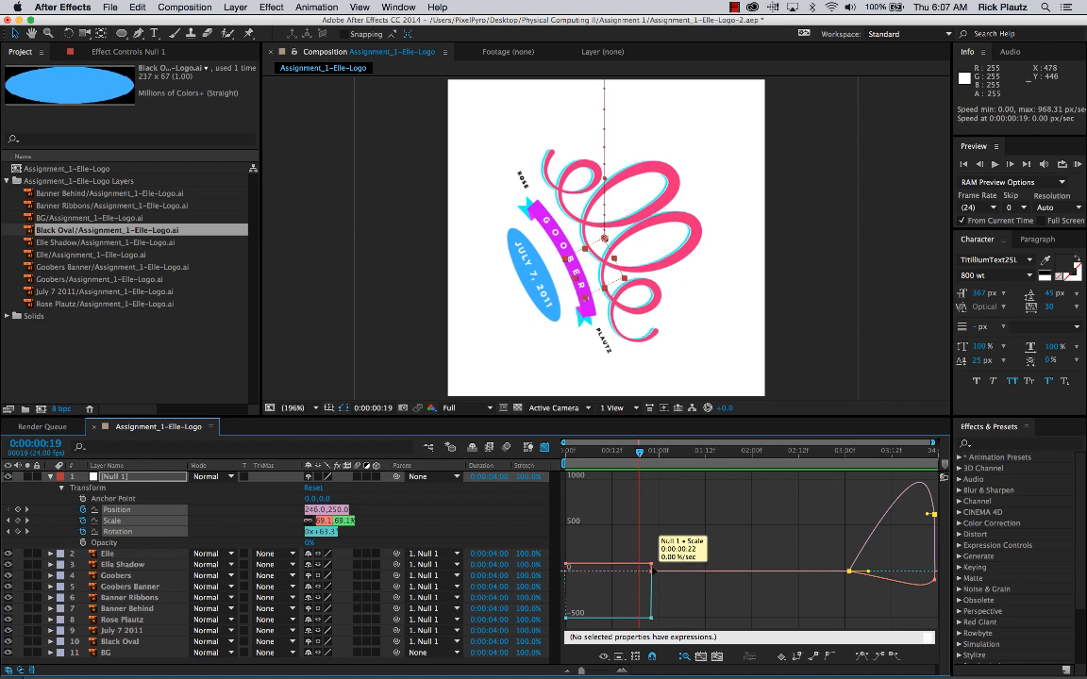
pyautogui.click(651, 564)
pyautogui.moveTo(651, 564)
pyautogui.mouseDown()
pyautogui.moveTo(651, 620)
pyautogui.moveTo(653, 576)
pyautogui.moveTo(630, 569)
pyautogui.moveTo(636, 557)
pyautogui.mouseUp()
pyautogui.press('space')
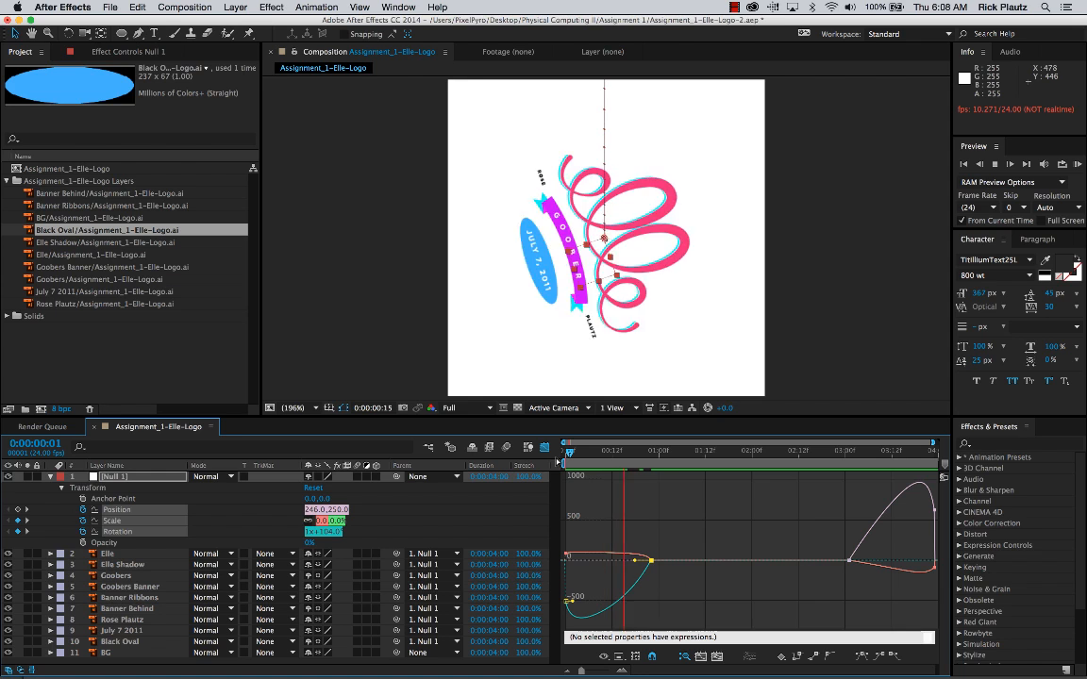
pyautogui.press('space')
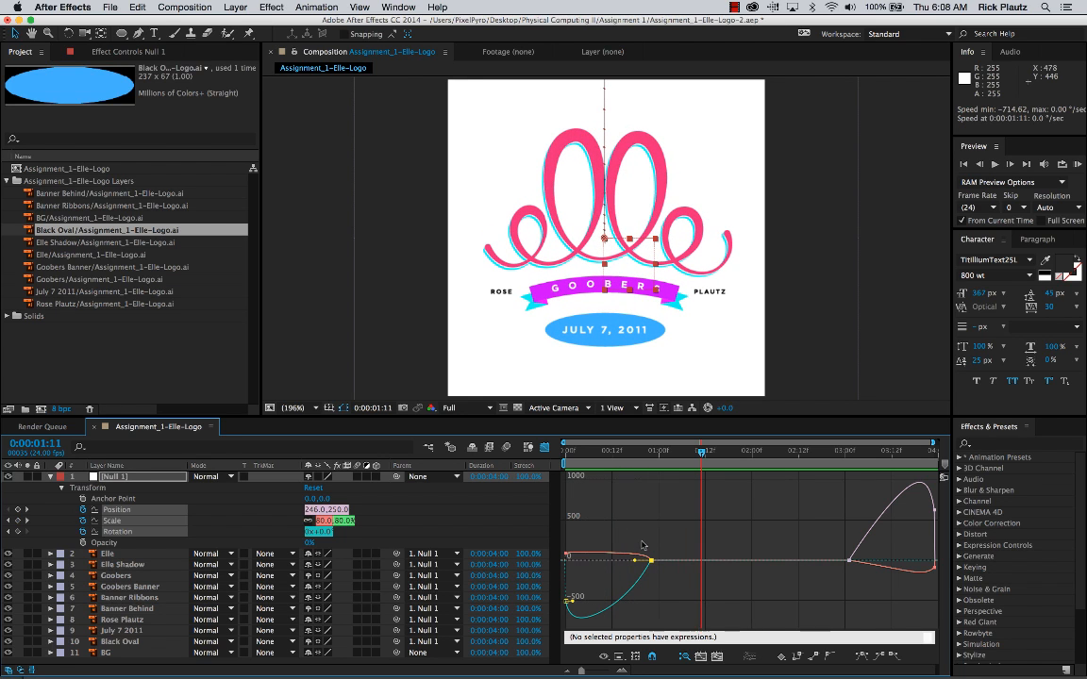
# Lengthen the incoming influence of the Scale and Rotation keyframes ending the entrance, and preview from 0:00:00:00.
pyautogui.click(639, 457)
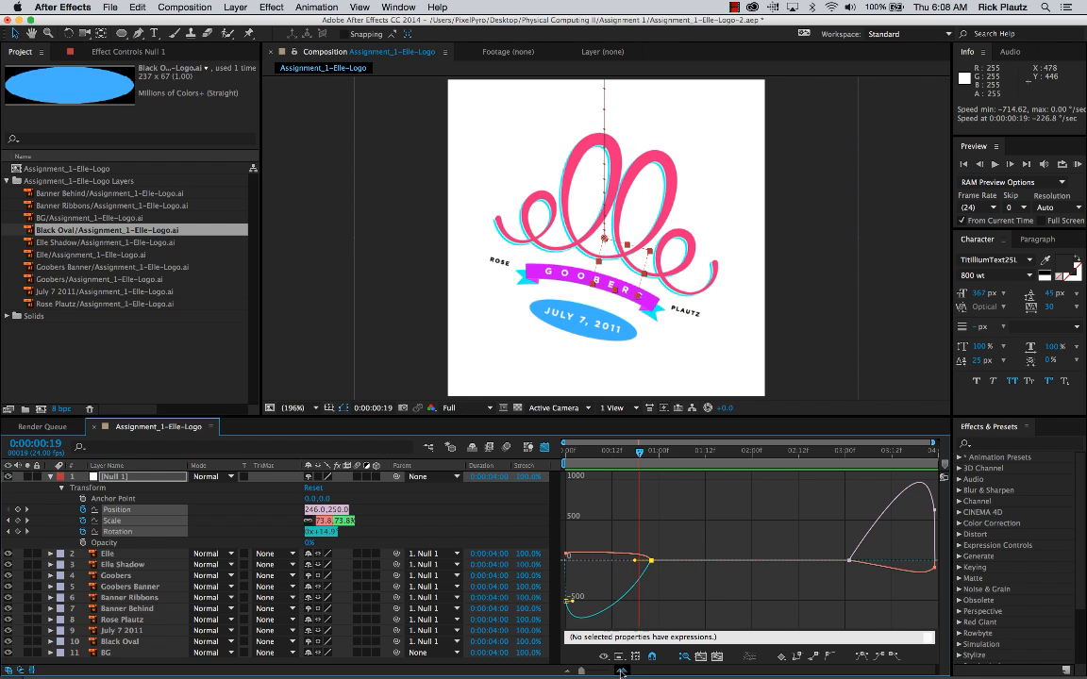
pyautogui.click(621, 672)
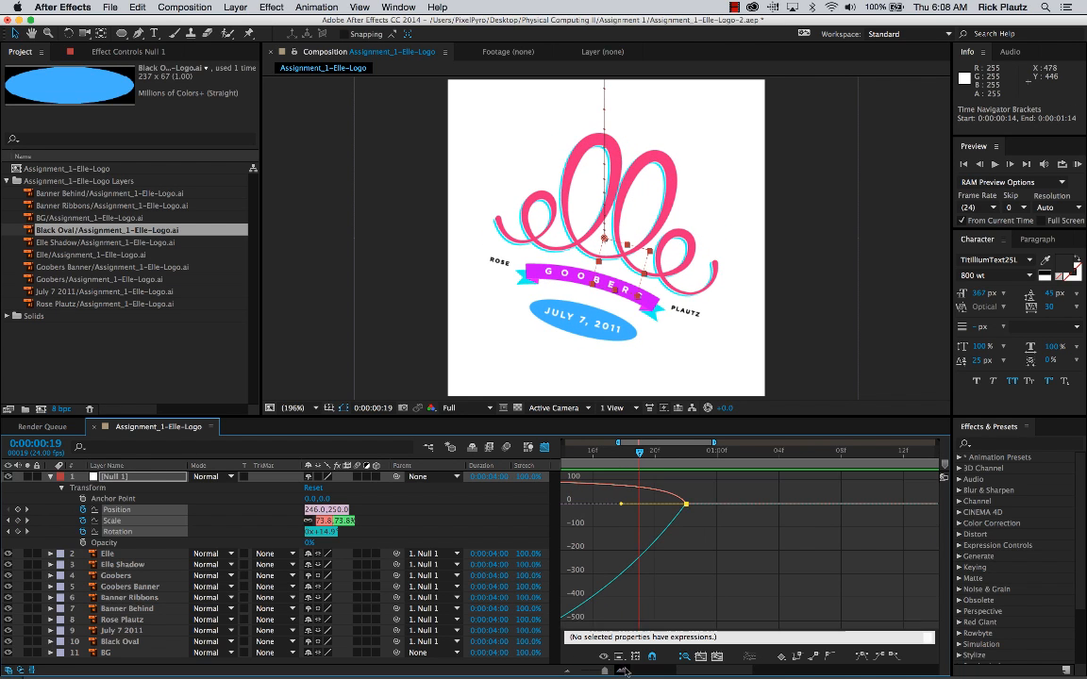
pyautogui.moveTo(628, 509)
pyautogui.mouseDown()
pyautogui.moveTo(657, 505)
pyautogui.moveTo(616, 511)
pyautogui.mouseUp()
pyautogui.click(568, 671)
pyautogui.click(568, 671)
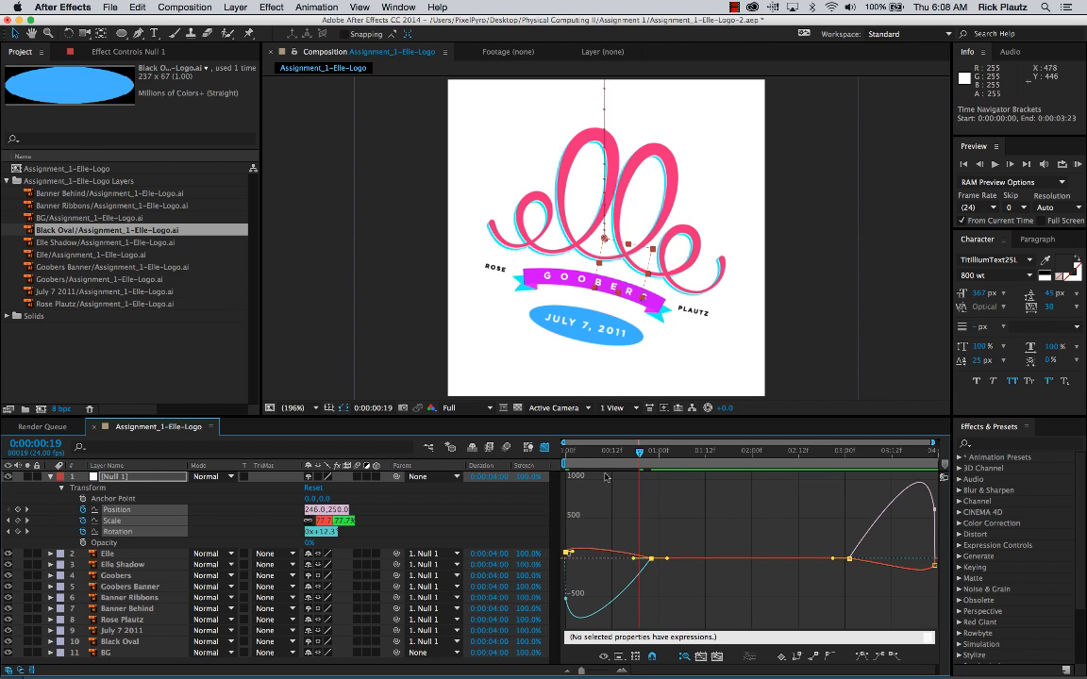
pyautogui.moveTo(585, 454); pyautogui.dragTo(550, 457)
pyautogui.press('space')
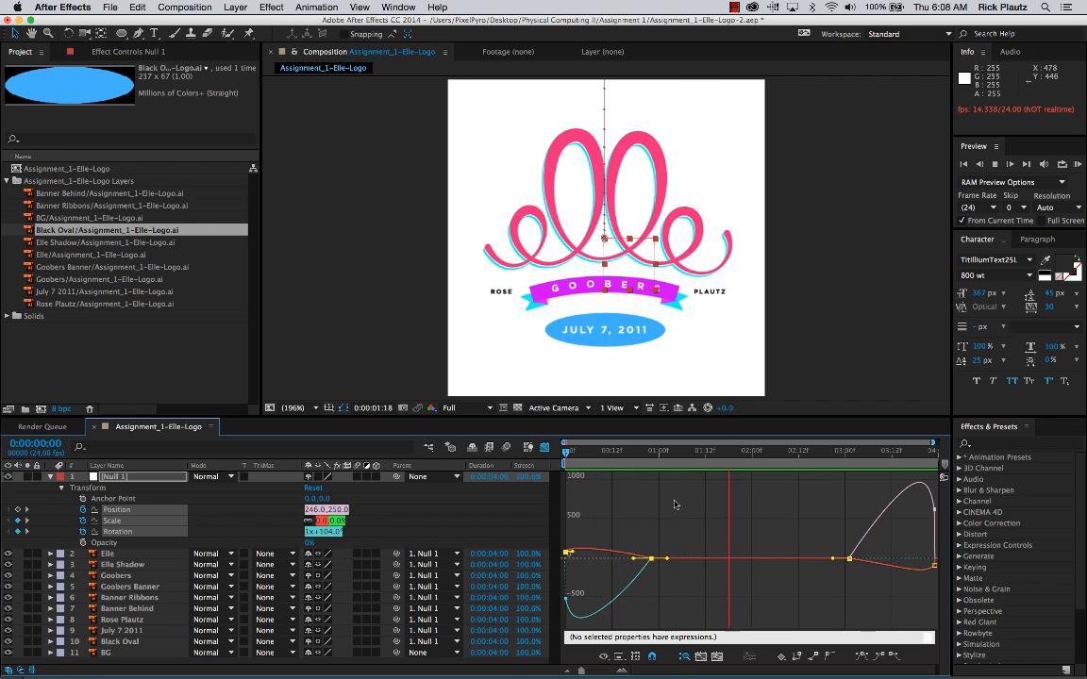
pyautogui.press('space')
# Extend the incoming influence of the Rotation keyframe ending the entrance further, and replay the entrance from 0:00:00:00.
pyautogui.click(633, 581)
pyautogui.moveTo(634, 559); pyautogui.dragTo(622, 562)
pyautogui.press('space')
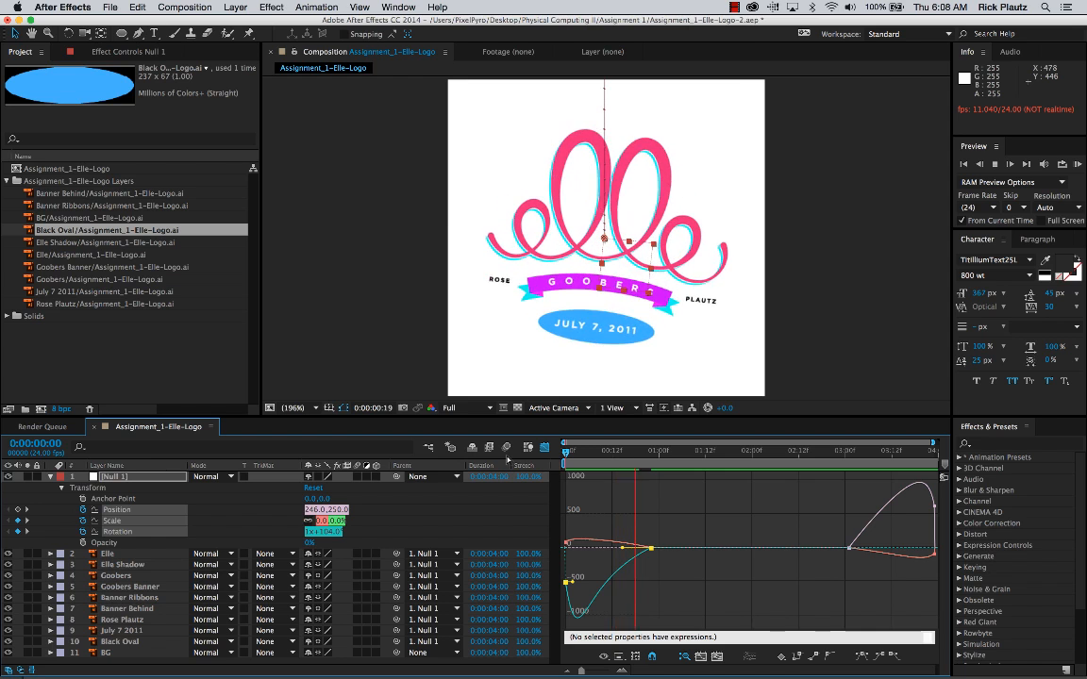
pyautogui.press('space')
pyautogui.press('space')
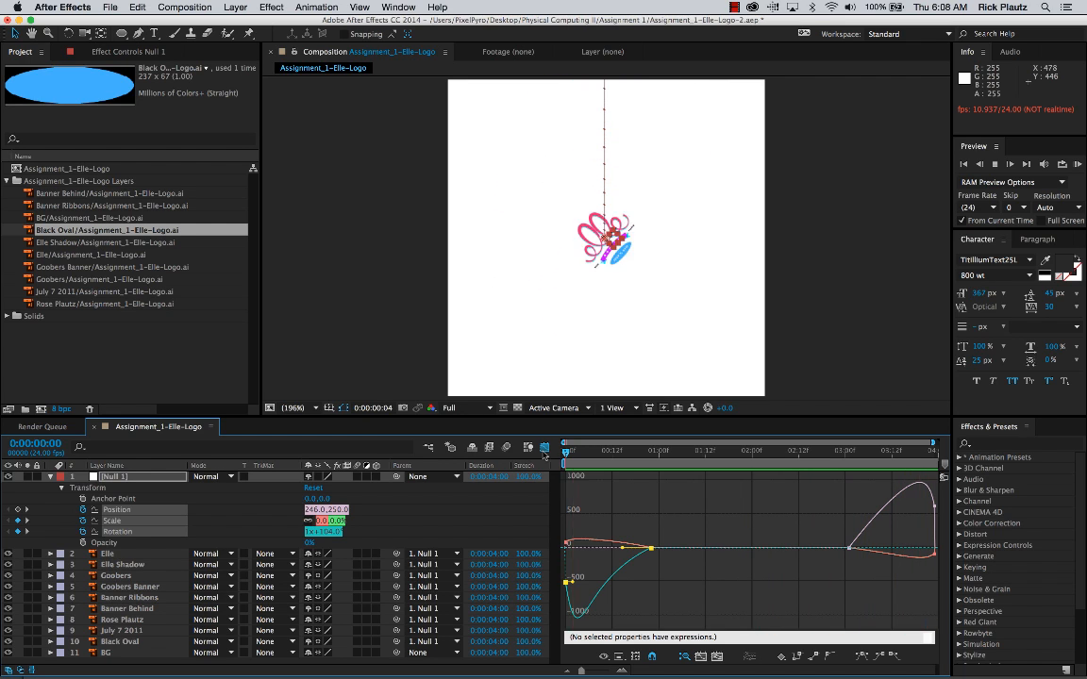
pyautogui.press('space')
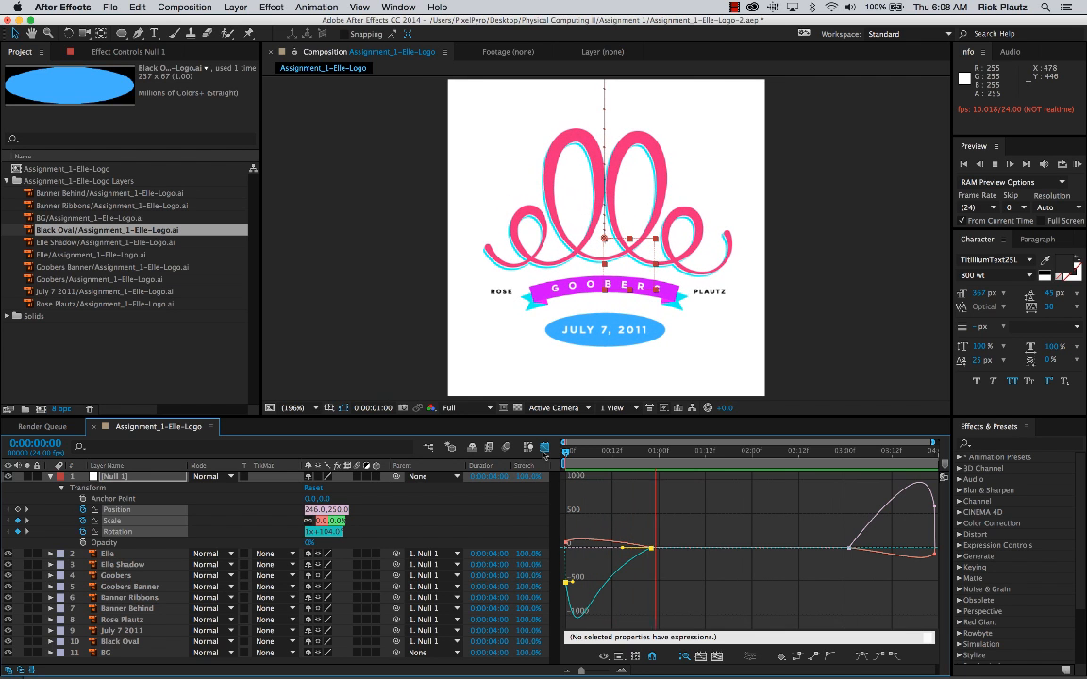